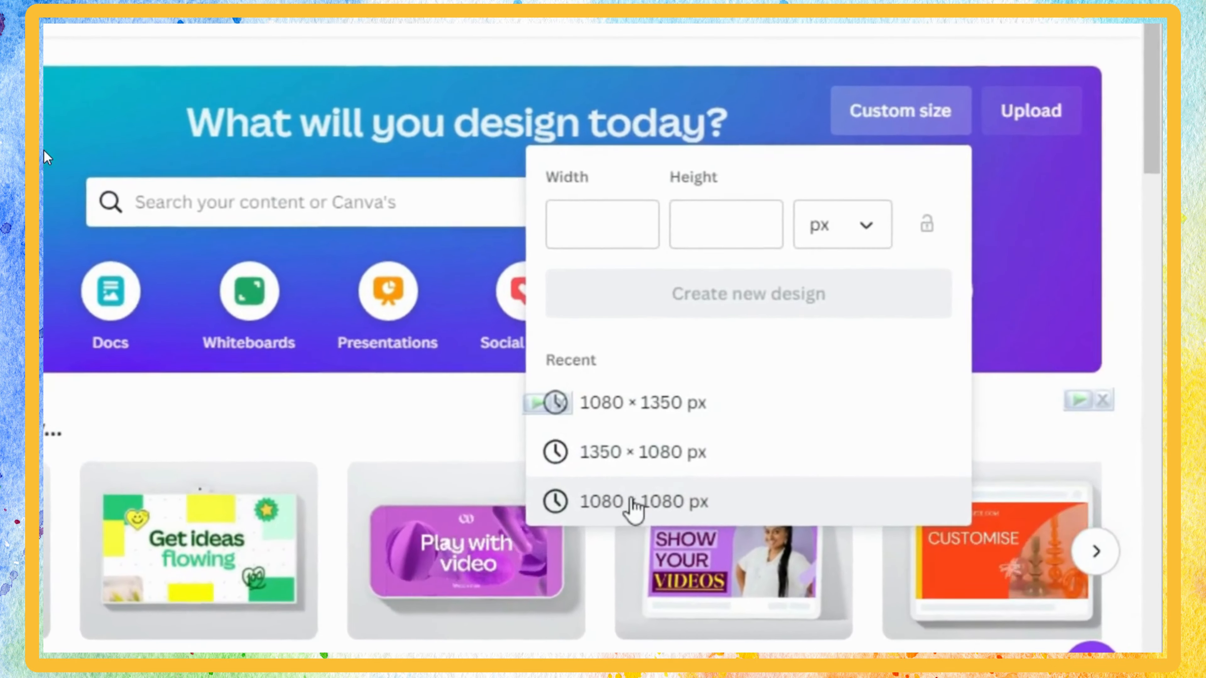
Step: Create a new 1080 × 1080 px design and add the red chili image from the recently used elements
click(627, 495)
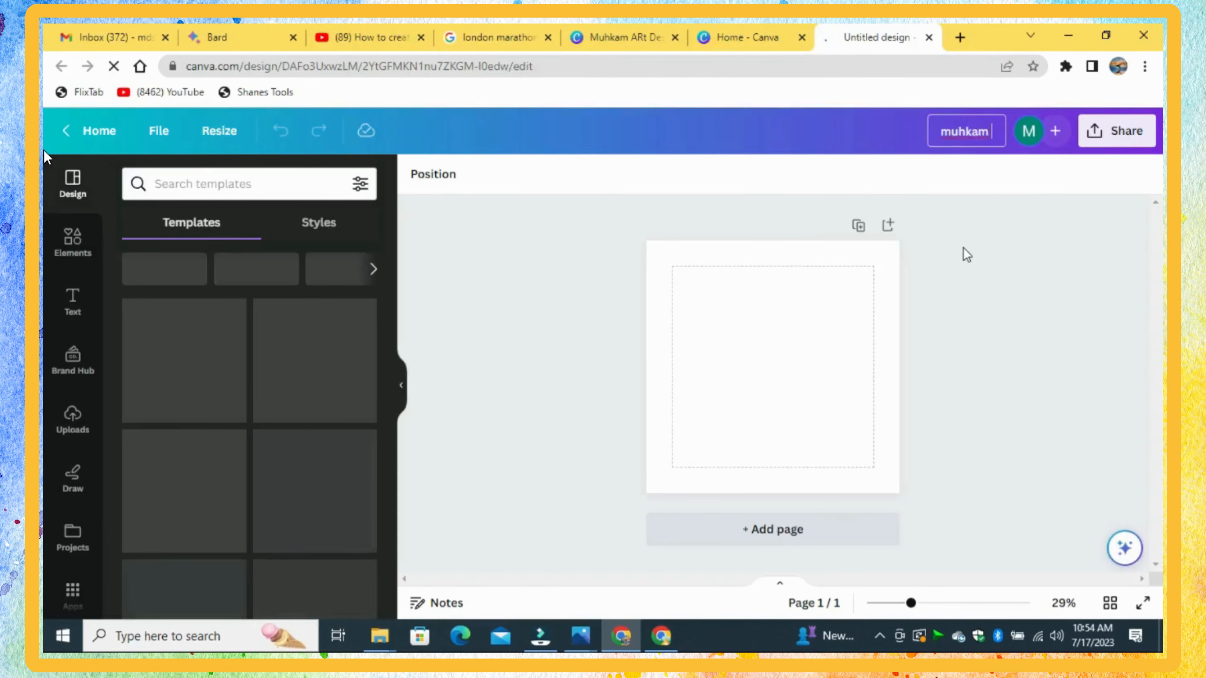
drag(882, 612, 891, 615)
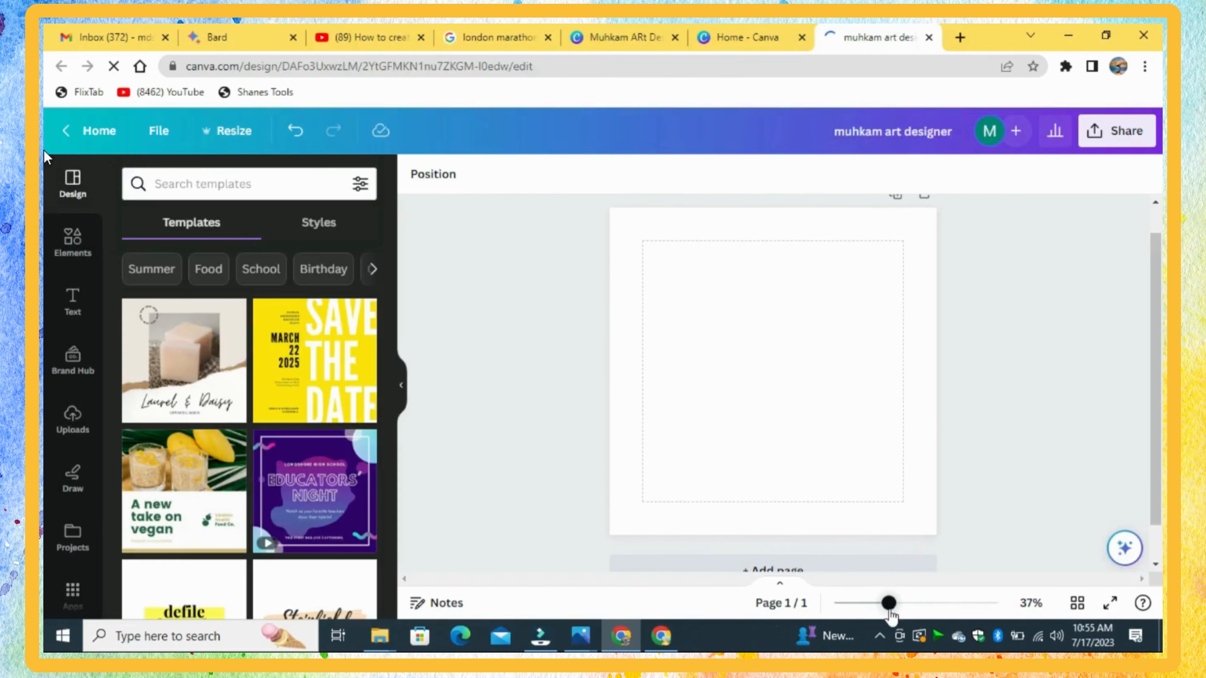
click(95, 270)
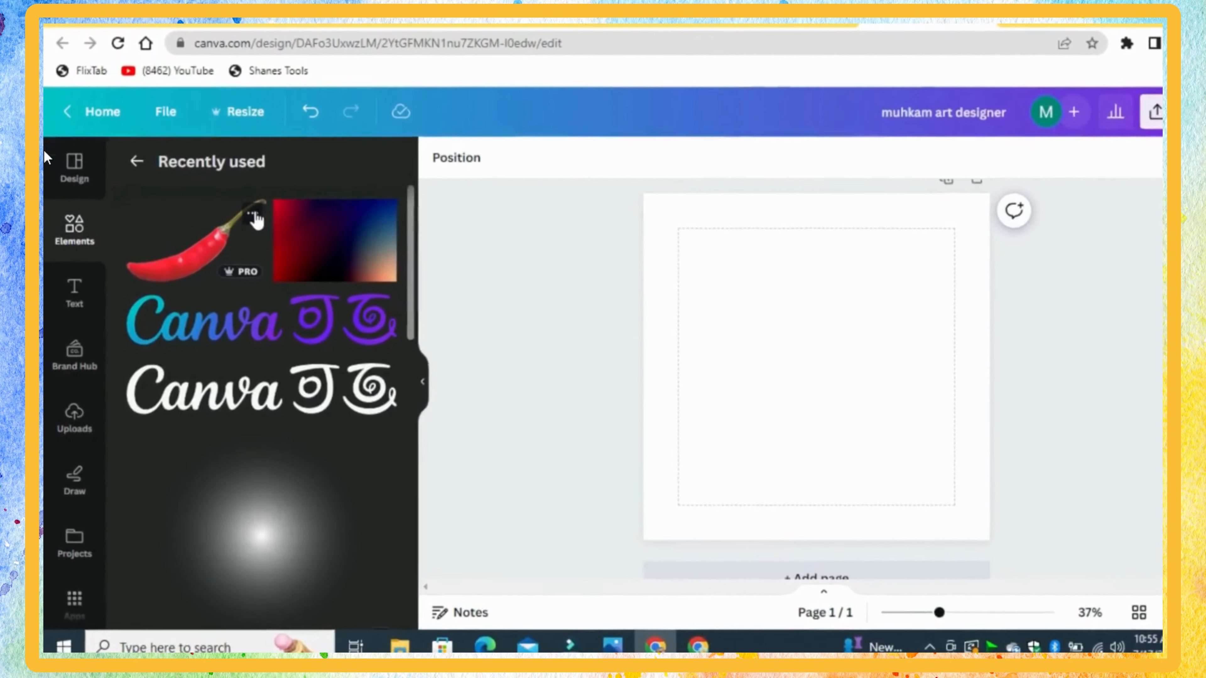
click(240, 227)
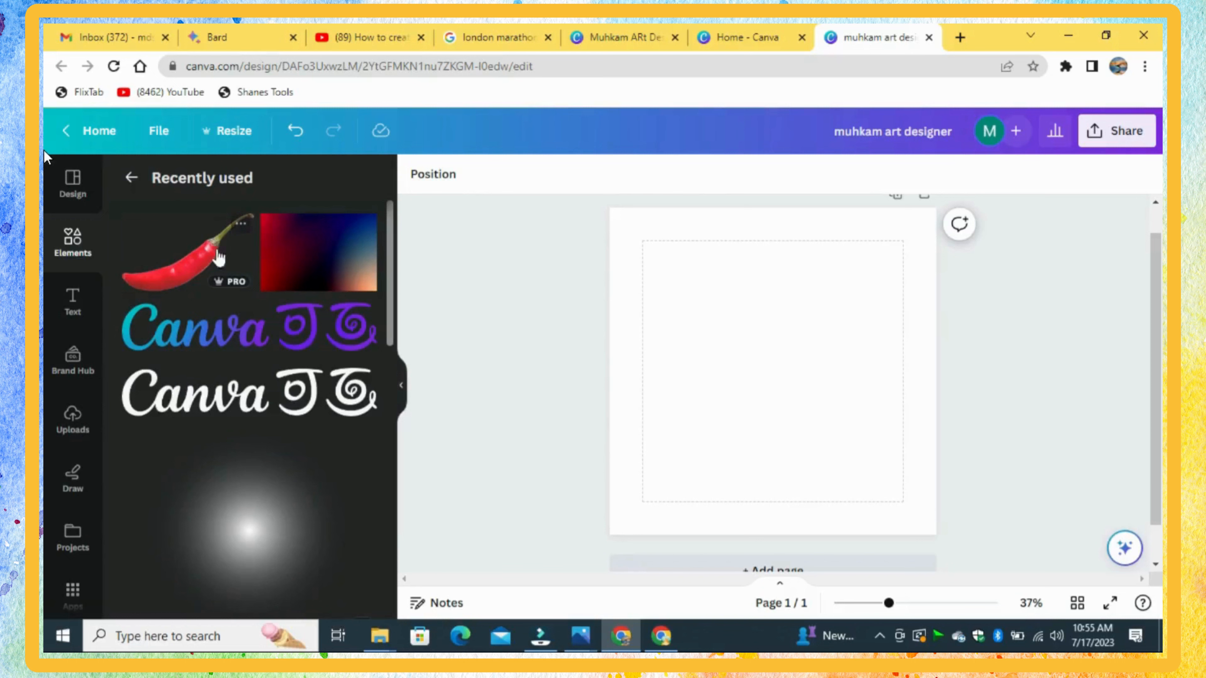
click(216, 251)
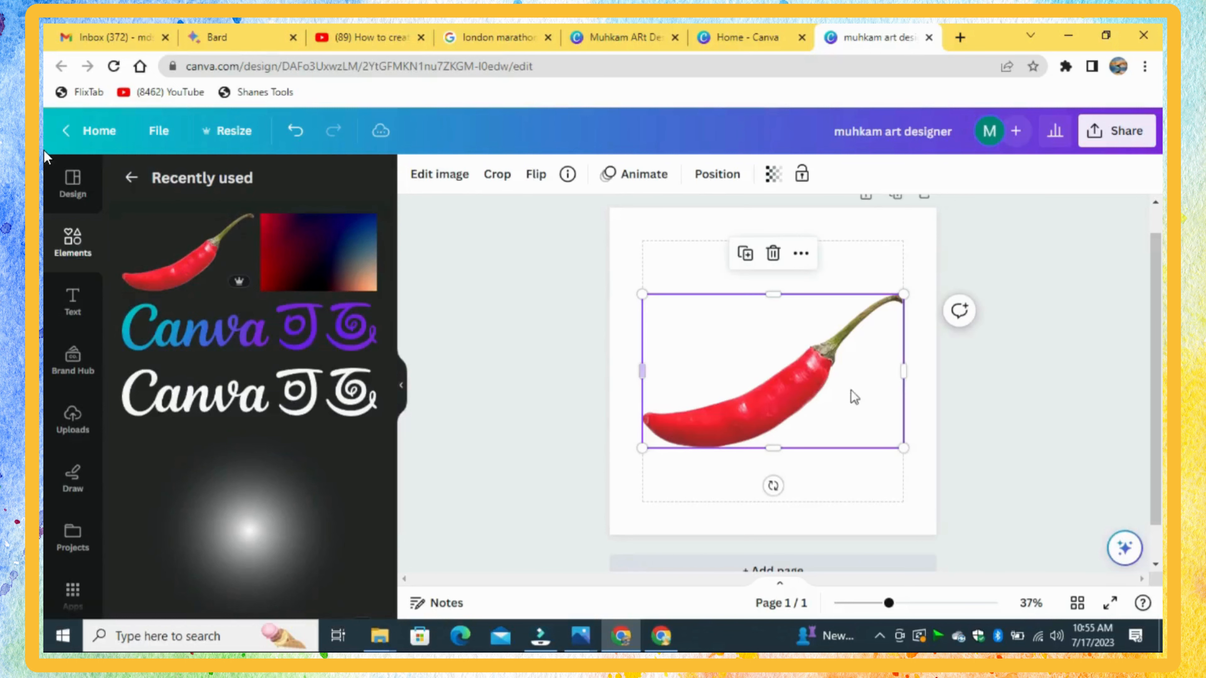
Step: Shrink the chili slightly, rotate it to about 24°, and place it against the page's right margin
drag(899, 292, 873, 312)
drag(826, 385, 849, 406)
drag(781, 505, 743, 487)
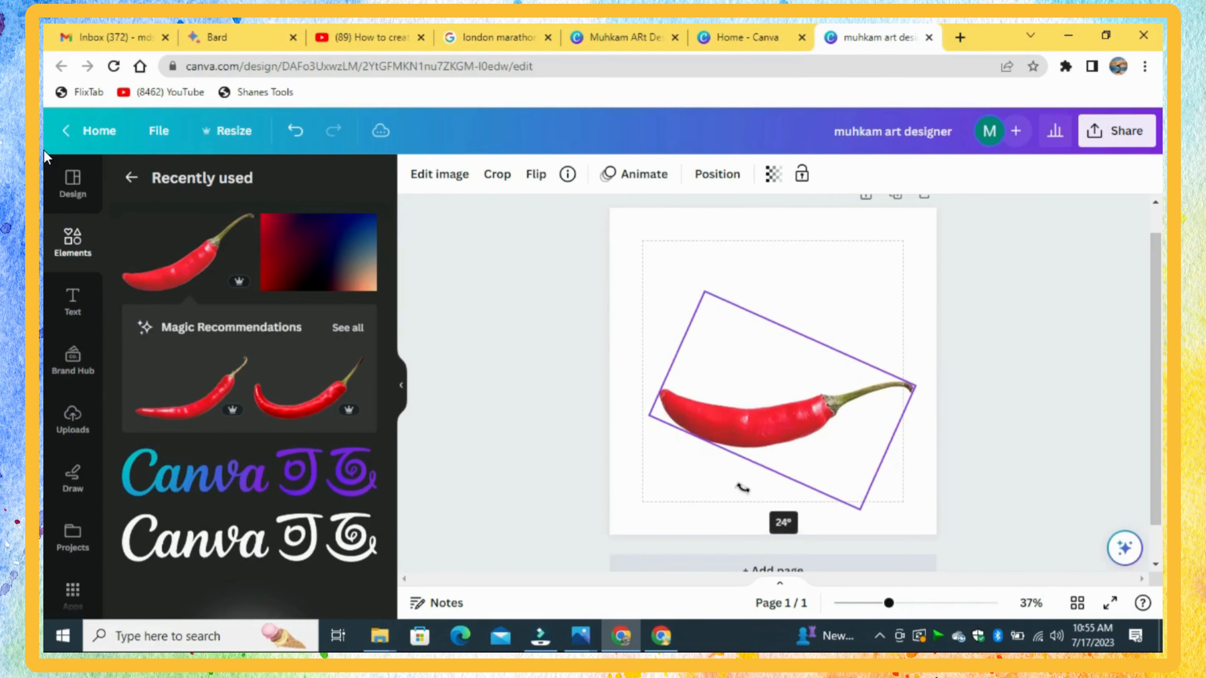
drag(916, 389, 896, 398)
drag(811, 435, 821, 442)
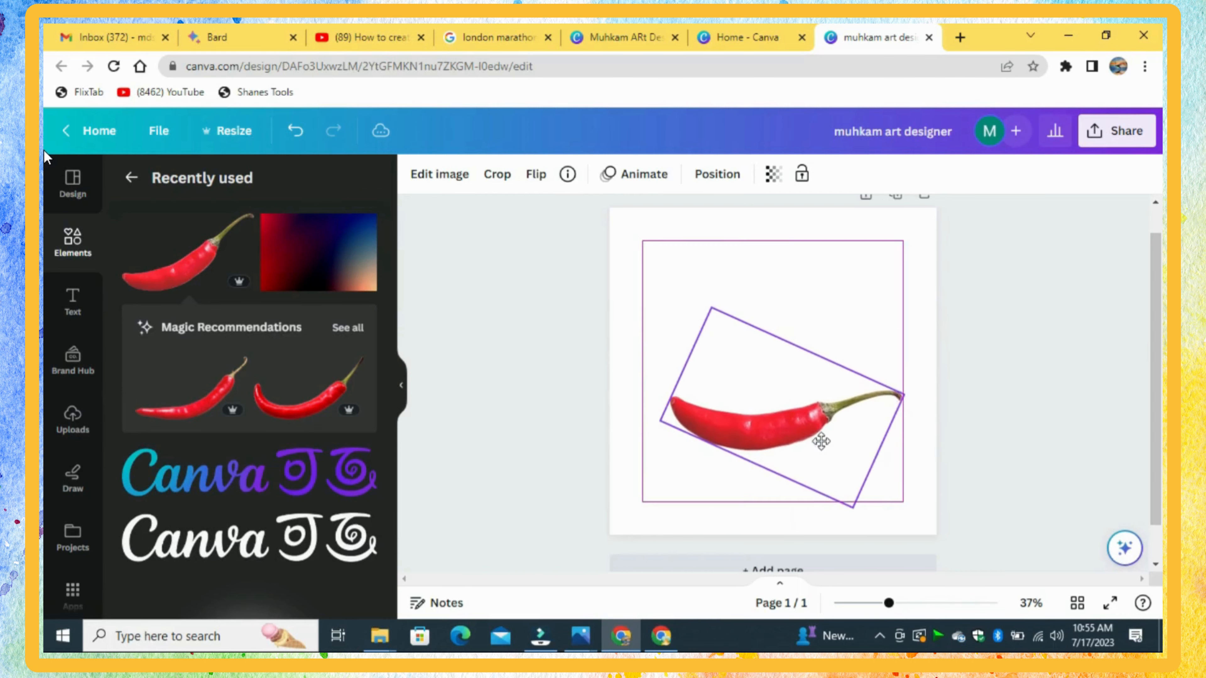
Step: Apply a Drop shadow to the chili with an offset of 2 and a blur of 3
click(446, 179)
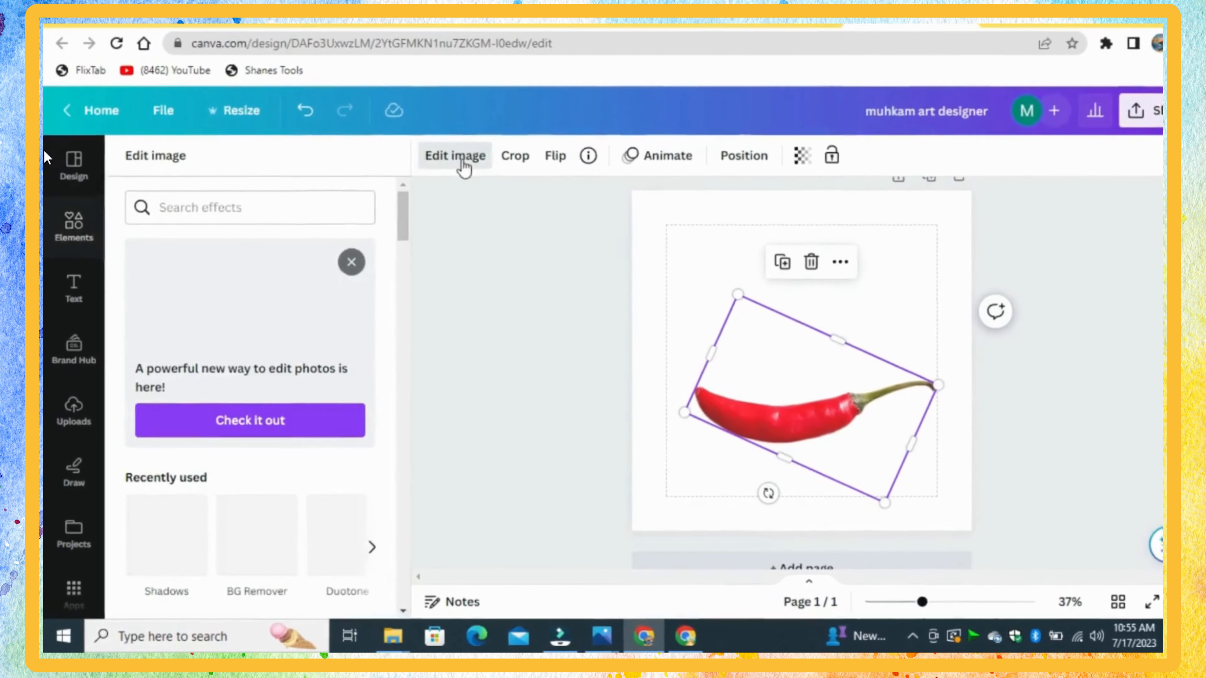
click(166, 535)
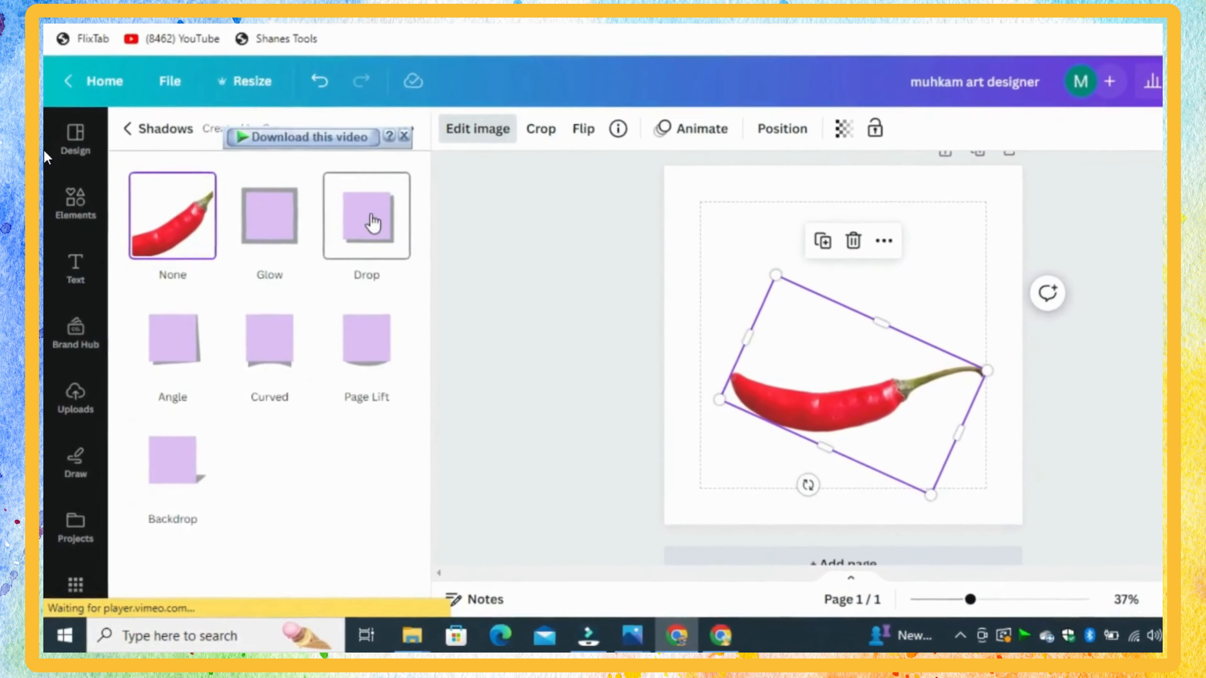
click(373, 223)
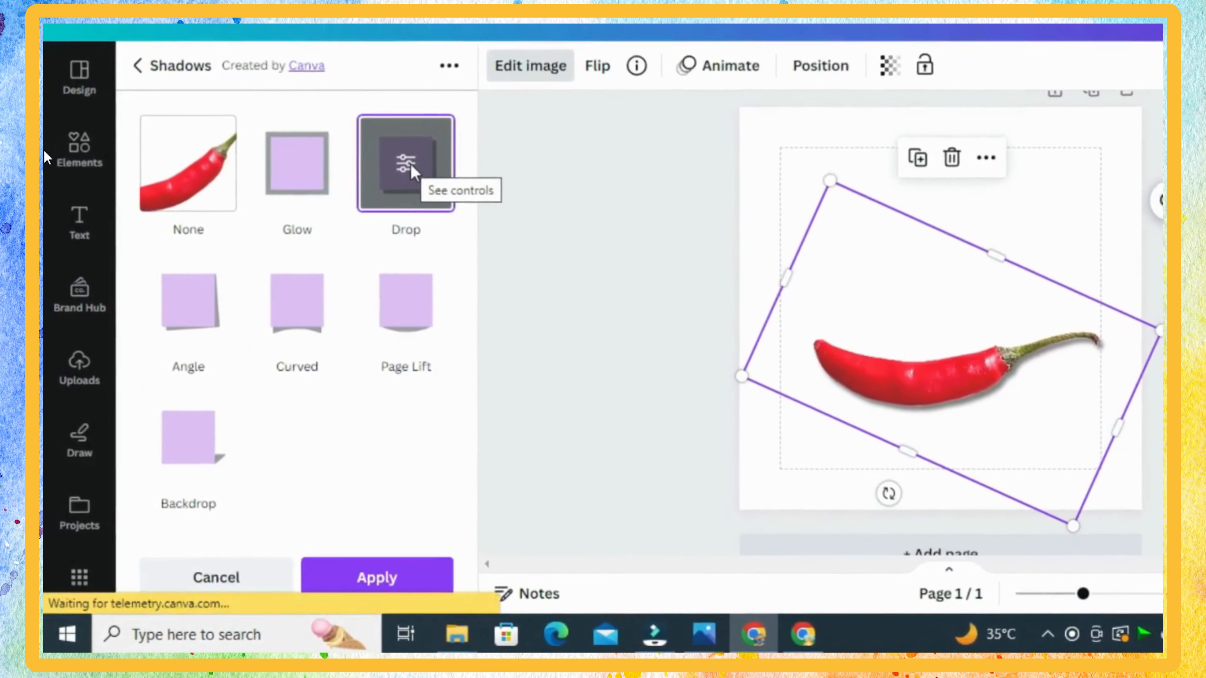
click(406, 164)
mouse_move(197, 294)
mouse_down()
mouse_move(188, 288)
mouse_move(223, 283)
mouse_move(191, 281)
mouse_up()
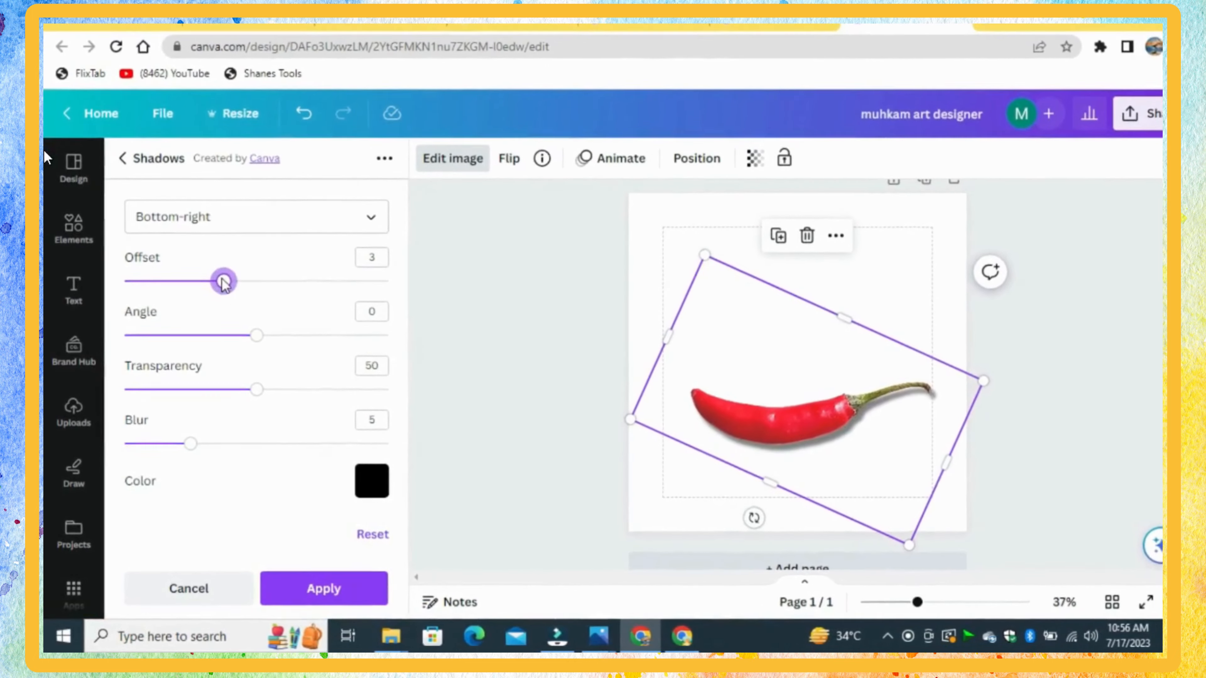
drag(190, 443, 164, 444)
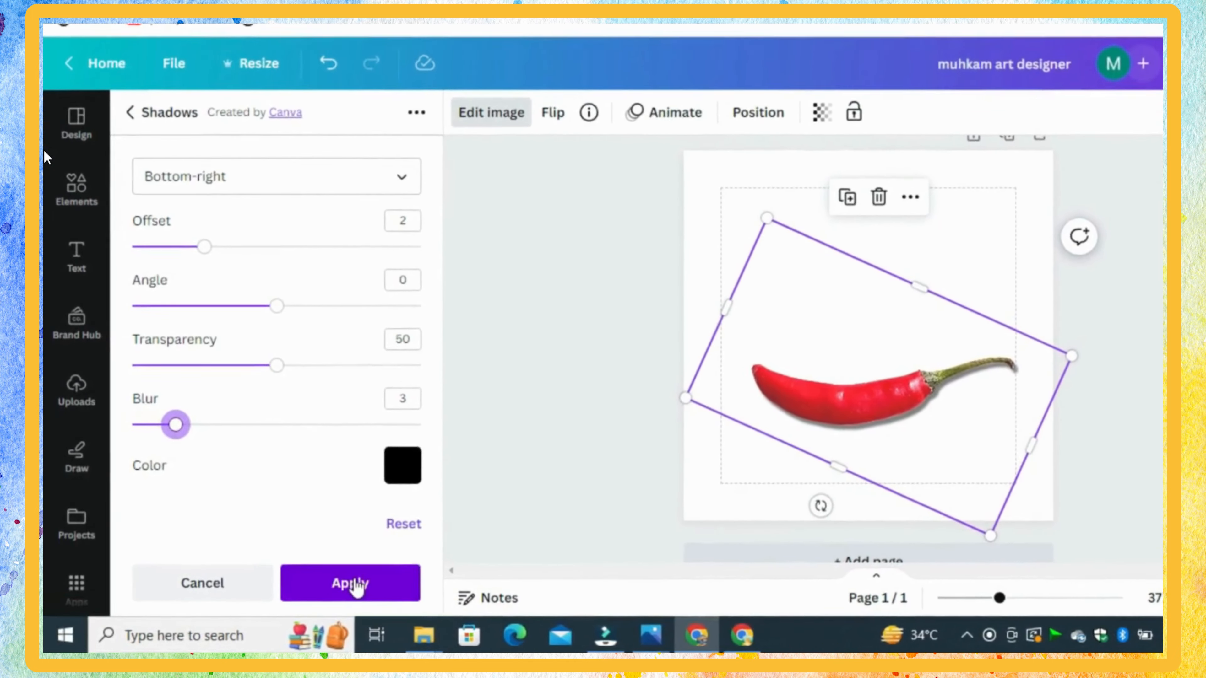
mouse_move(278, 366)
mouse_down()
mouse_move(322, 366)
mouse_move(285, 351)
mouse_up()
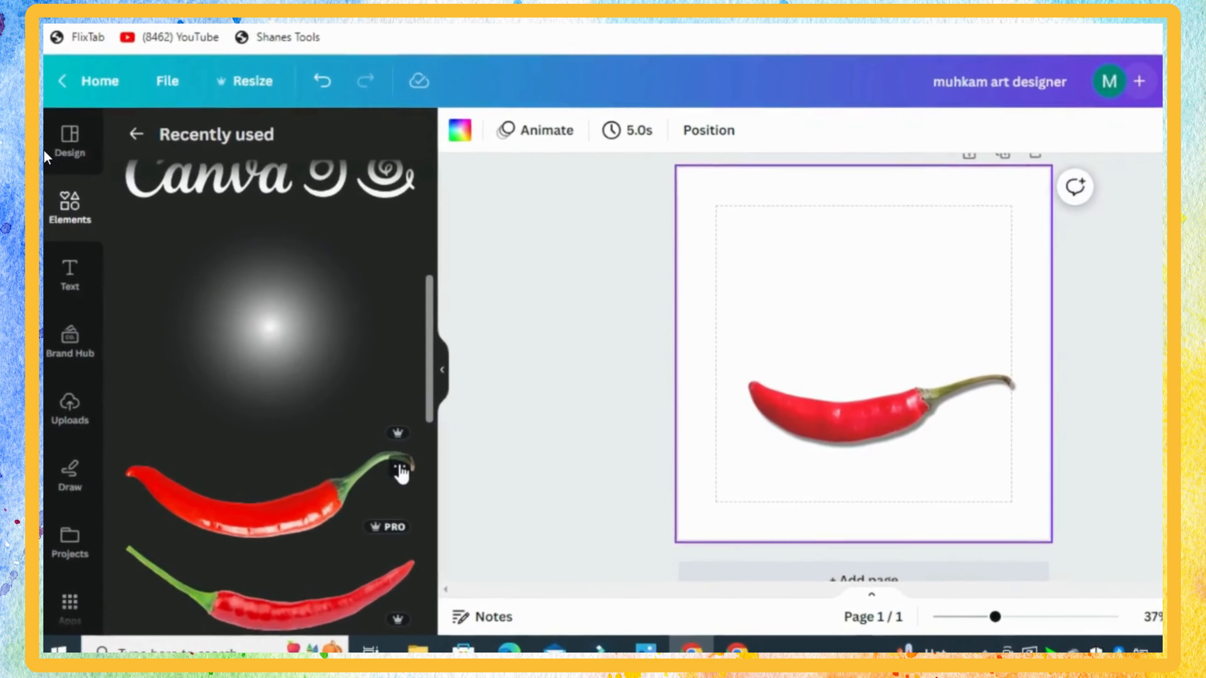
Step: Add the Red Chili Cutout image above the first chili and flip it vertically
click(399, 468)
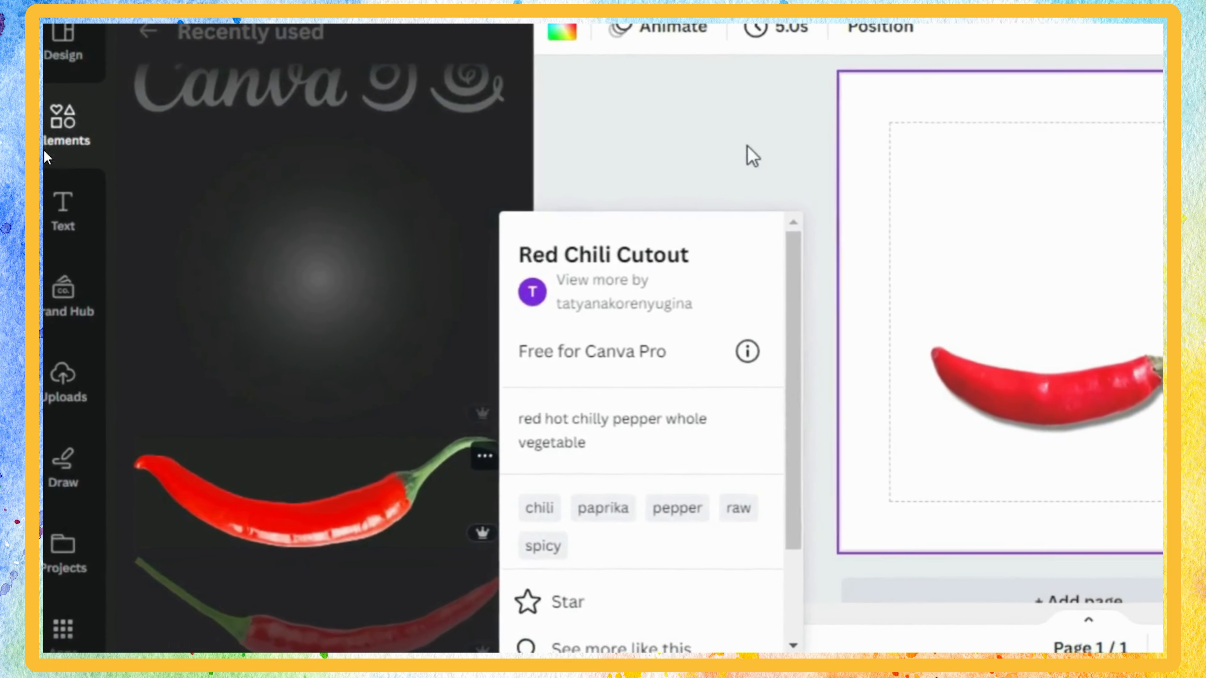
click(752, 156)
click(485, 494)
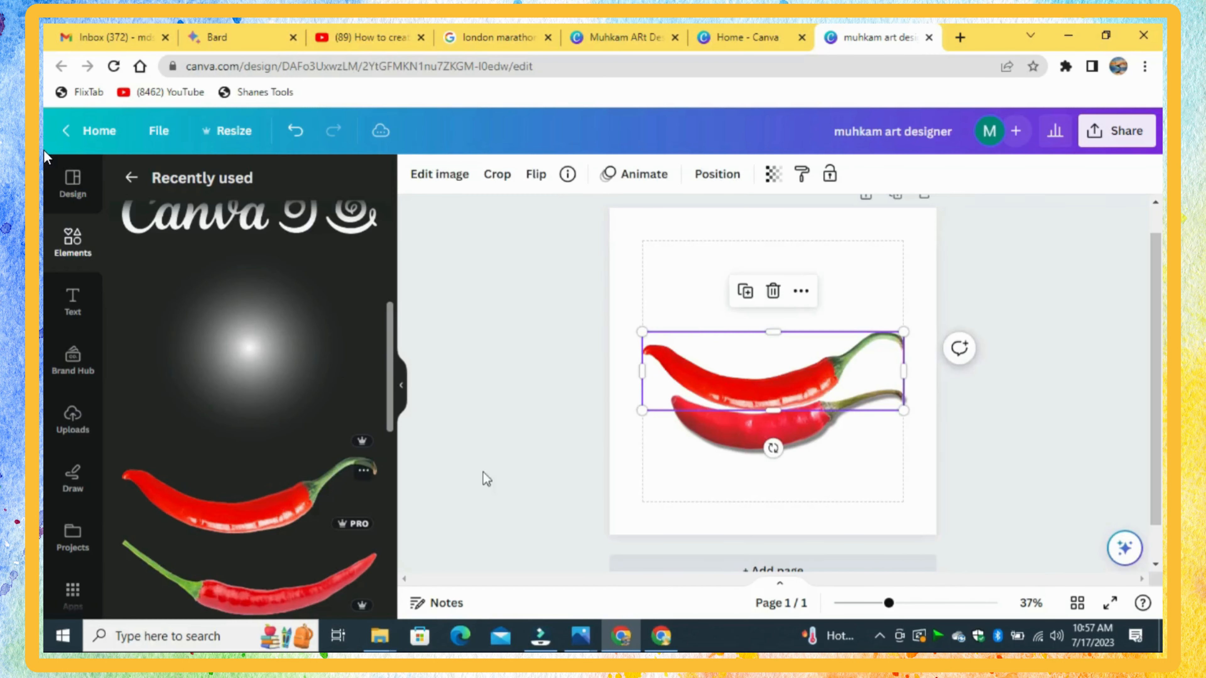
click(536, 174)
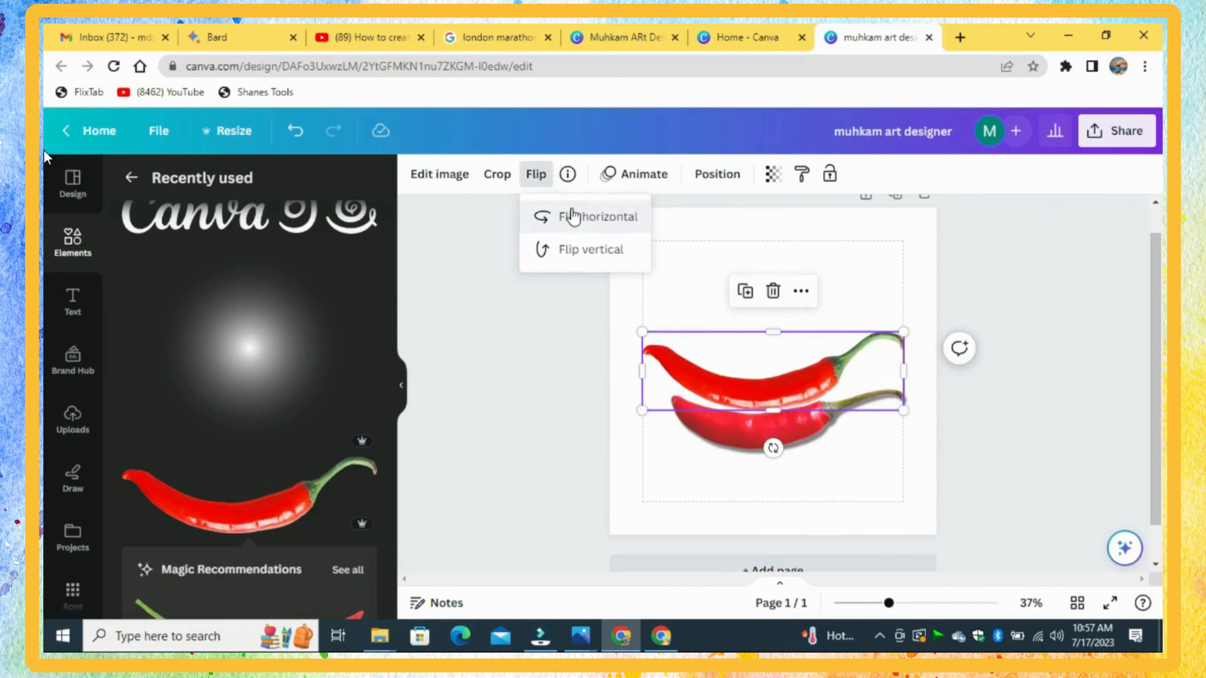
click(569, 252)
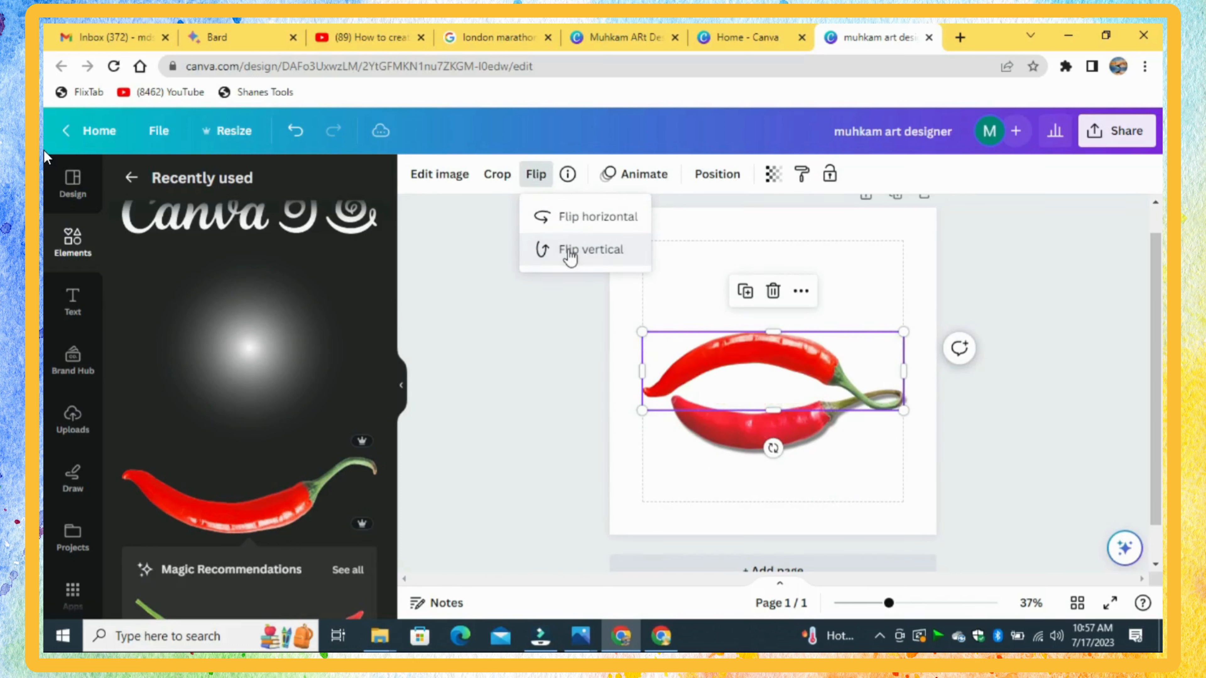
Step: Flip the lower, shadowed chili horizontally and rotate it counterclockwise so its stem points left and its body forms a lower lip
click(759, 445)
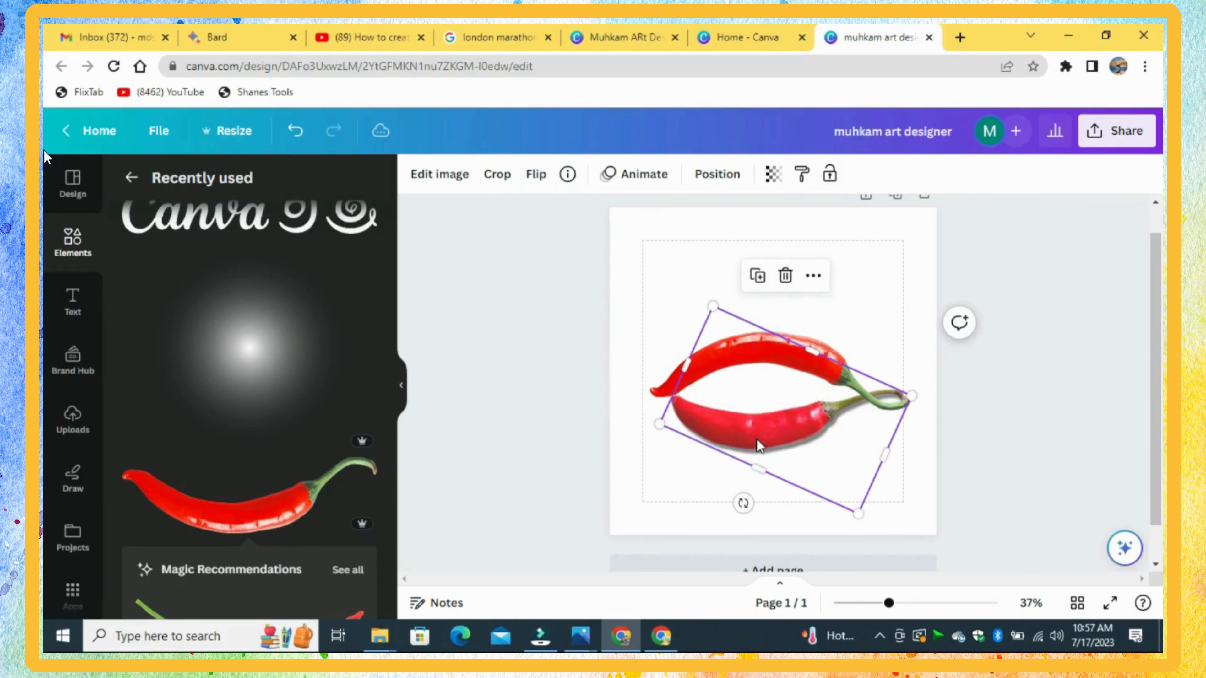
click(539, 176)
click(579, 216)
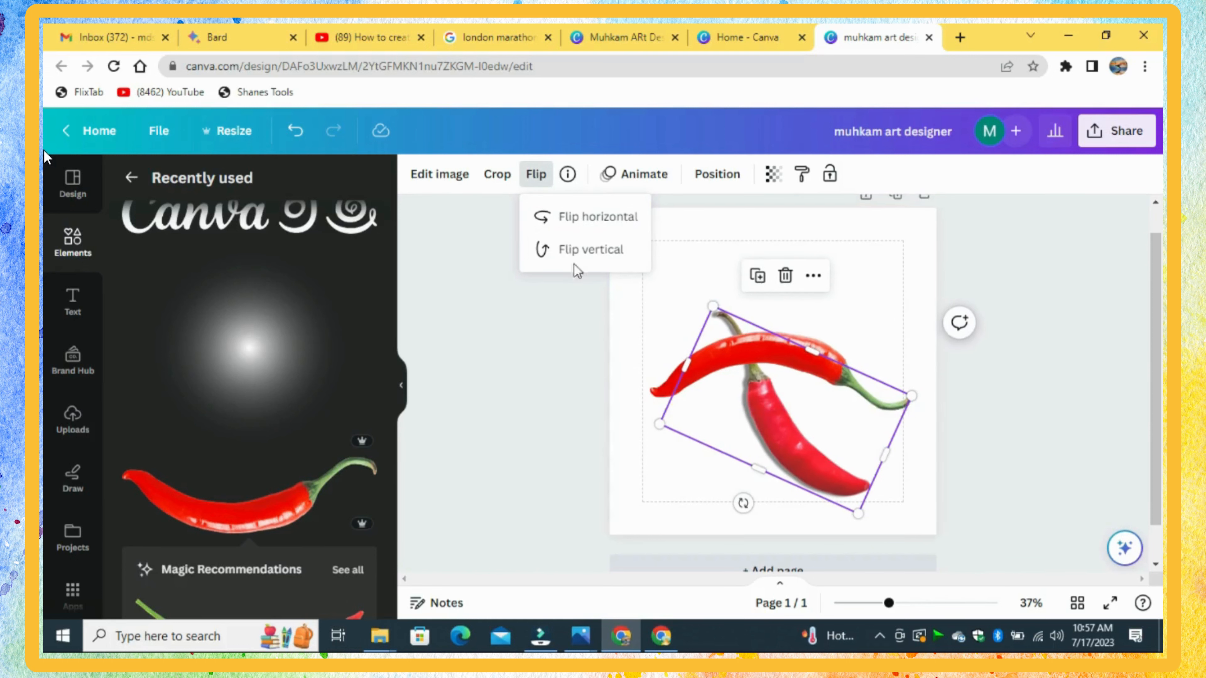
click(570, 254)
drag(744, 503, 773, 470)
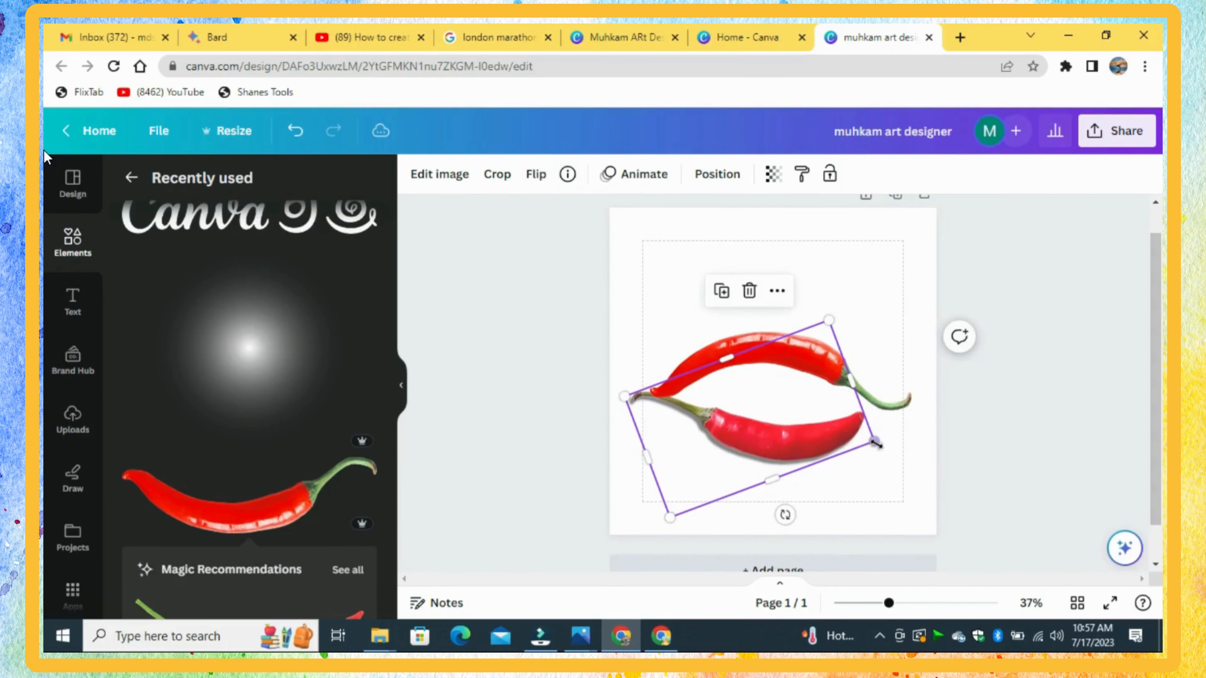
Step: Resize and move the two chilies so they overlap as a pair of lips, and send the upper chili to the back
click(895, 271)
drag(819, 351, 854, 389)
drag(944, 449, 915, 440)
drag(637, 396, 630, 382)
mouse_move(786, 390)
mouse_down()
mouse_move(795, 406)
mouse_move(811, 381)
mouse_move(807, 403)
mouse_up()
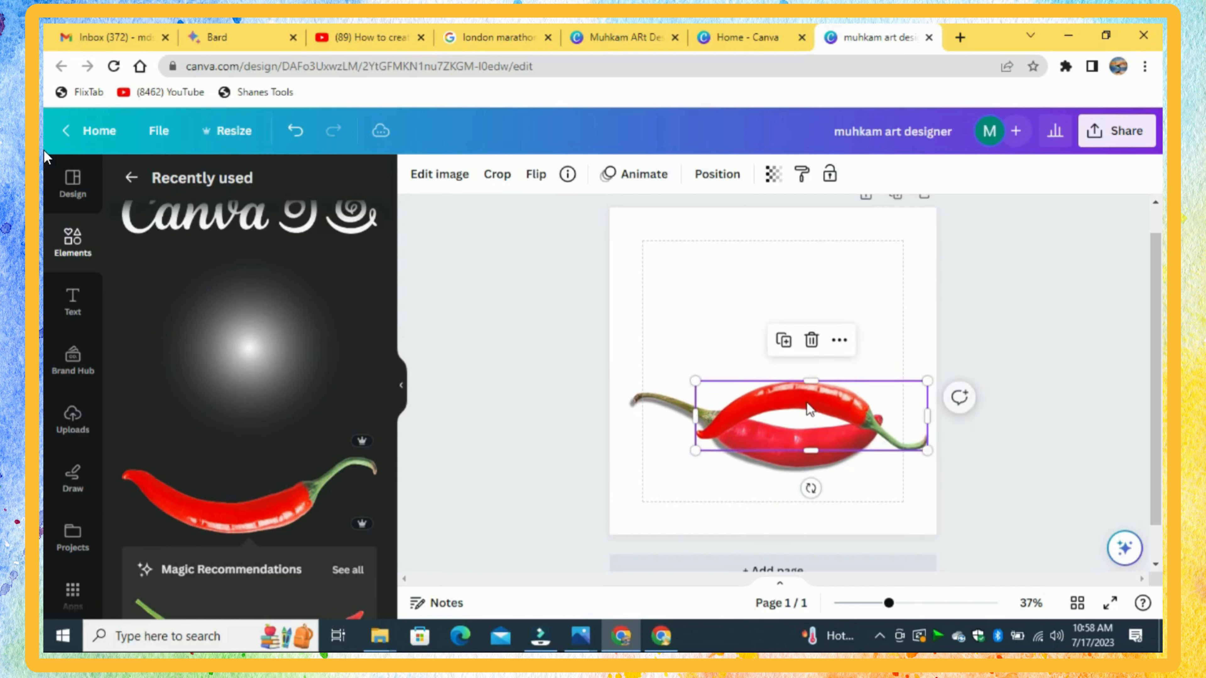
click(737, 173)
click(330, 251)
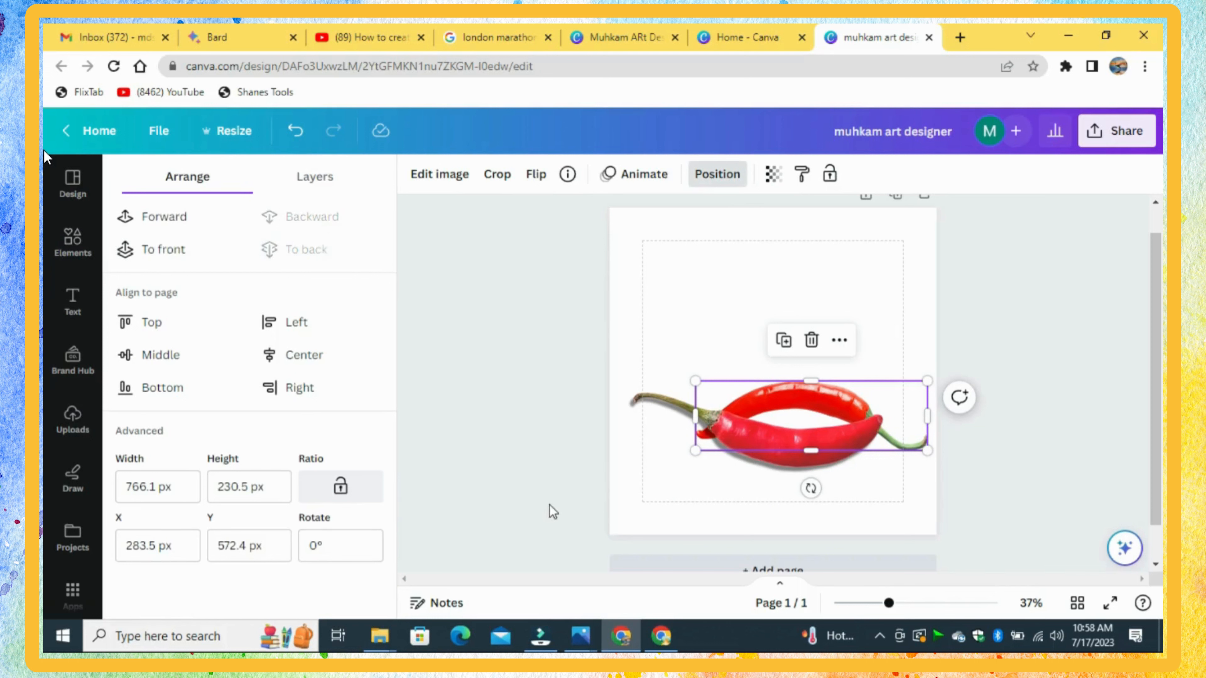
Step: Duplicate the upper chili in place and crop the copy to its stem end so it overlaps the lower chili
click(784, 340)
drag(834, 413, 821, 396)
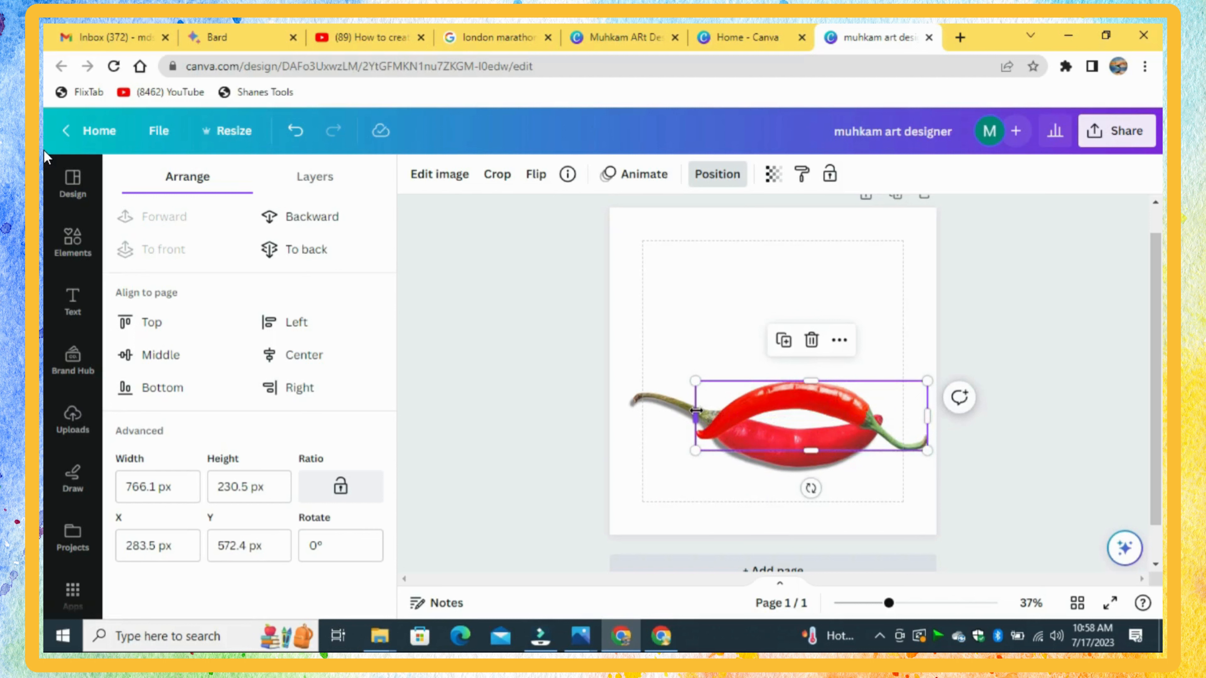
drag(694, 411, 820, 428)
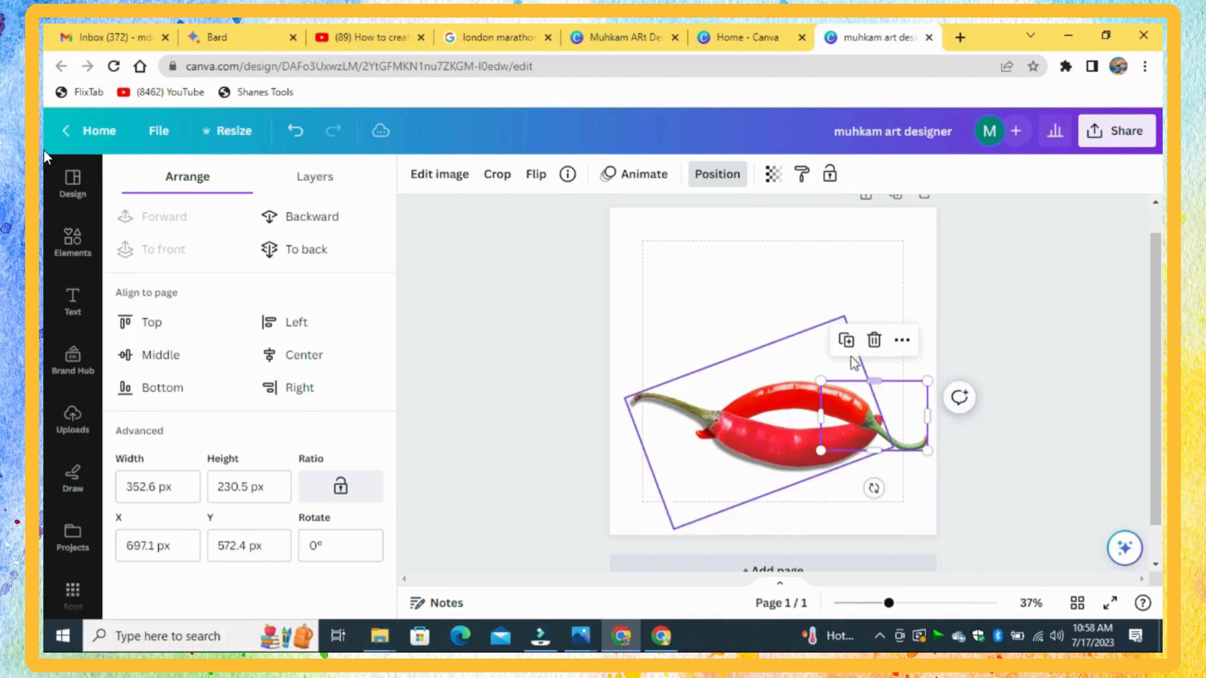
click(865, 270)
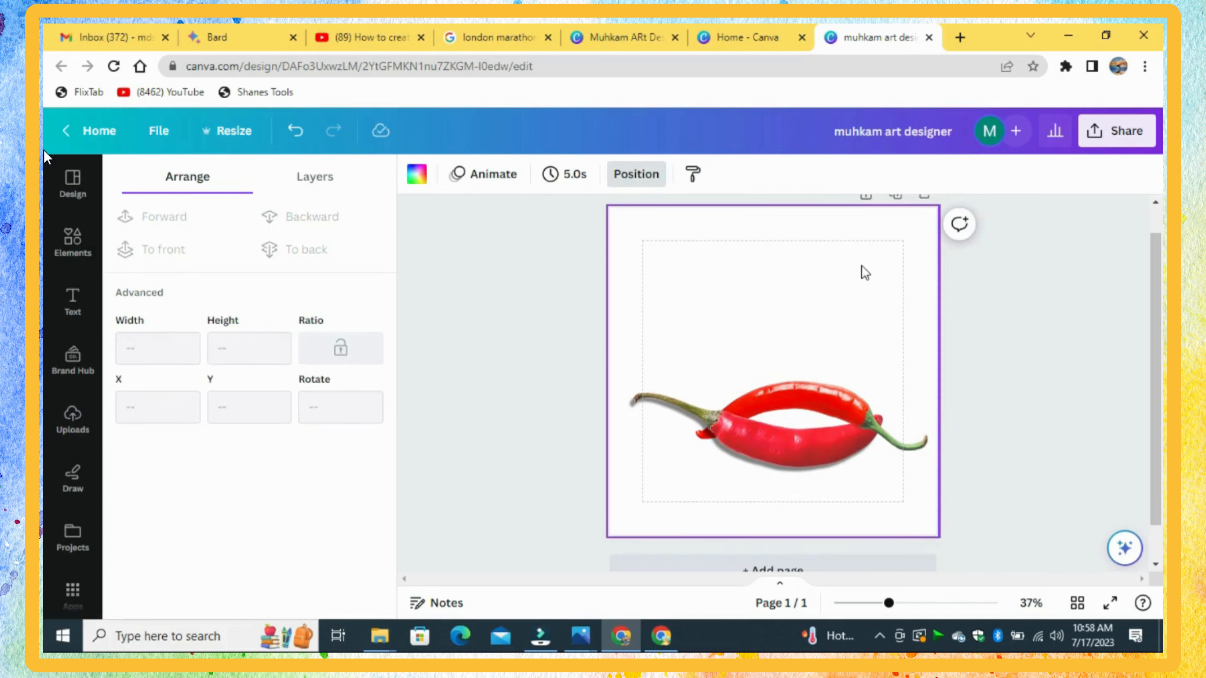
Step: Select all the chili pieces, rotate them together slightly clockwise, and scale them down near the page's centre
key(ctrl+a)
drag(773, 565, 748, 562)
drag(910, 565, 849, 480)
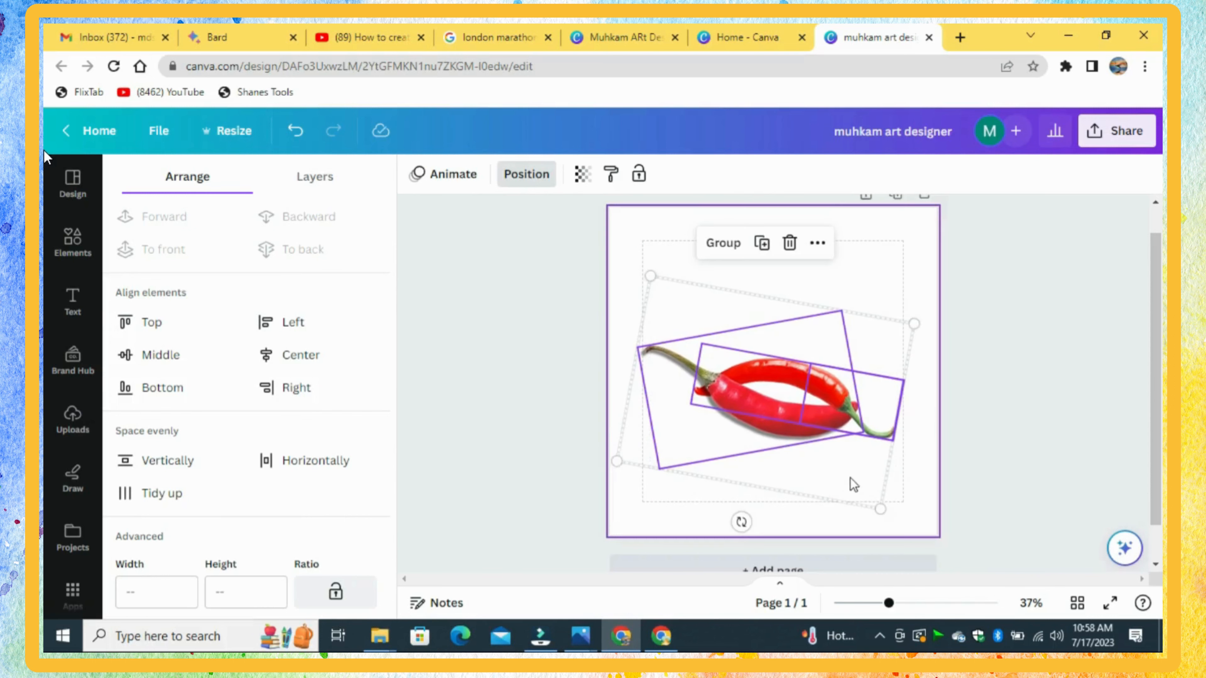
click(1021, 342)
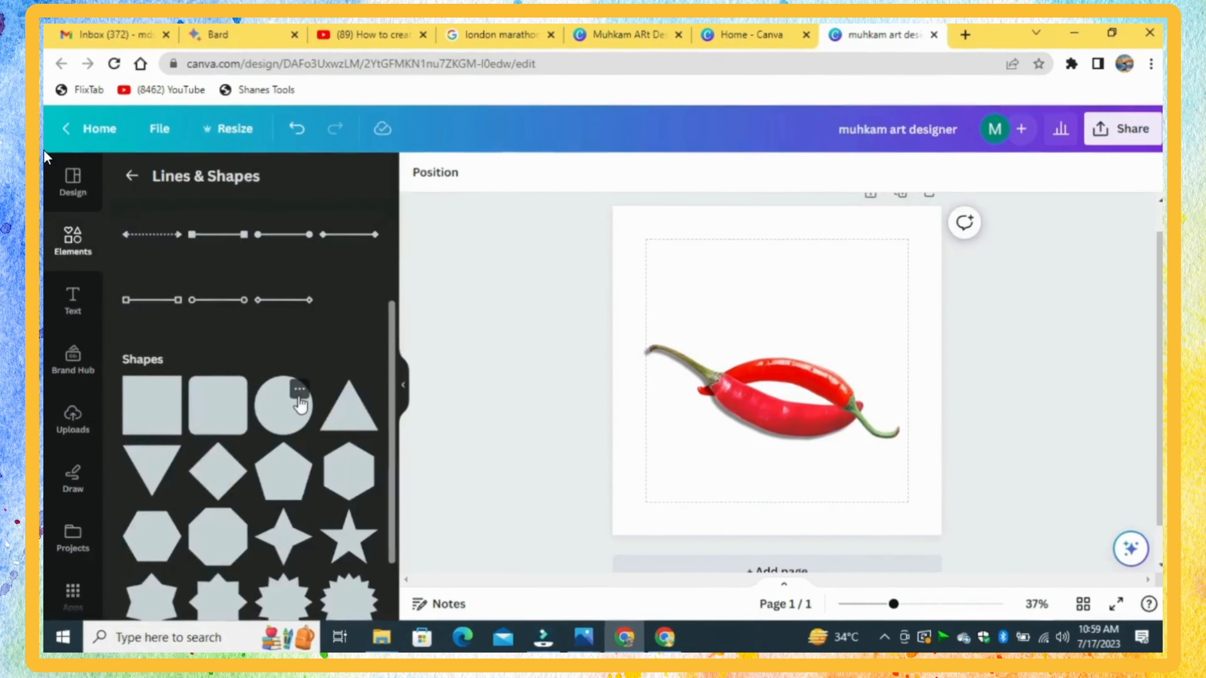
Step: Add a circle shape, shrink it, and place it just above the upper chili
click(300, 391)
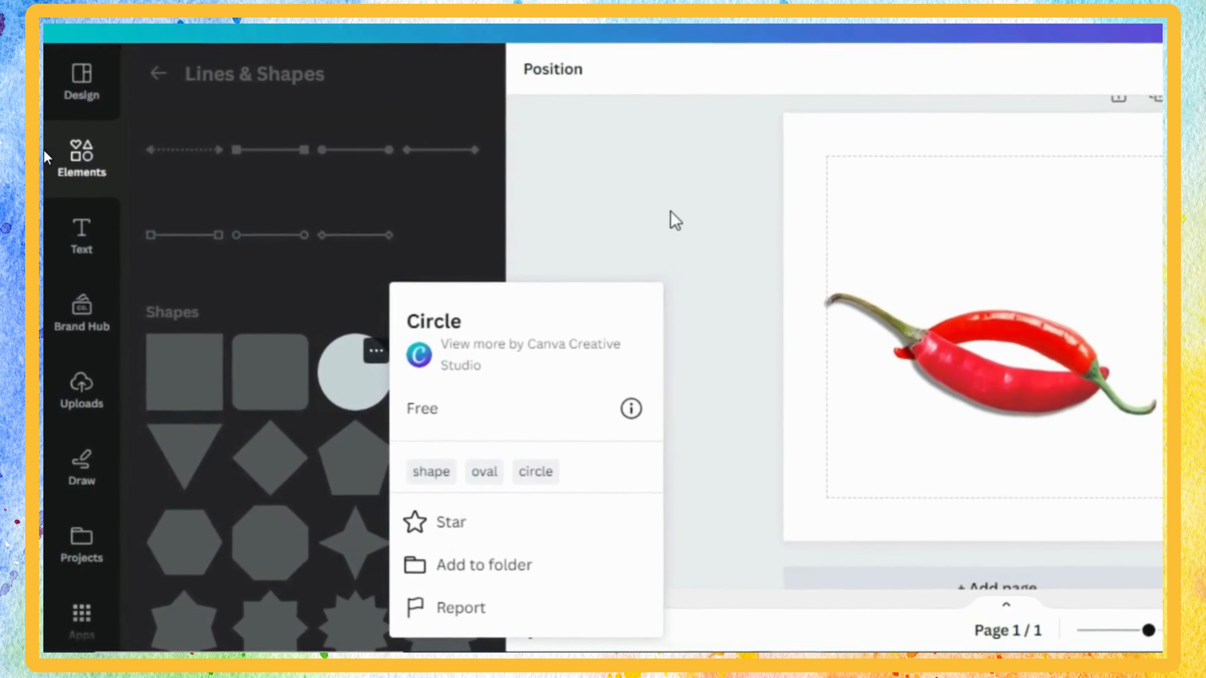
click(726, 195)
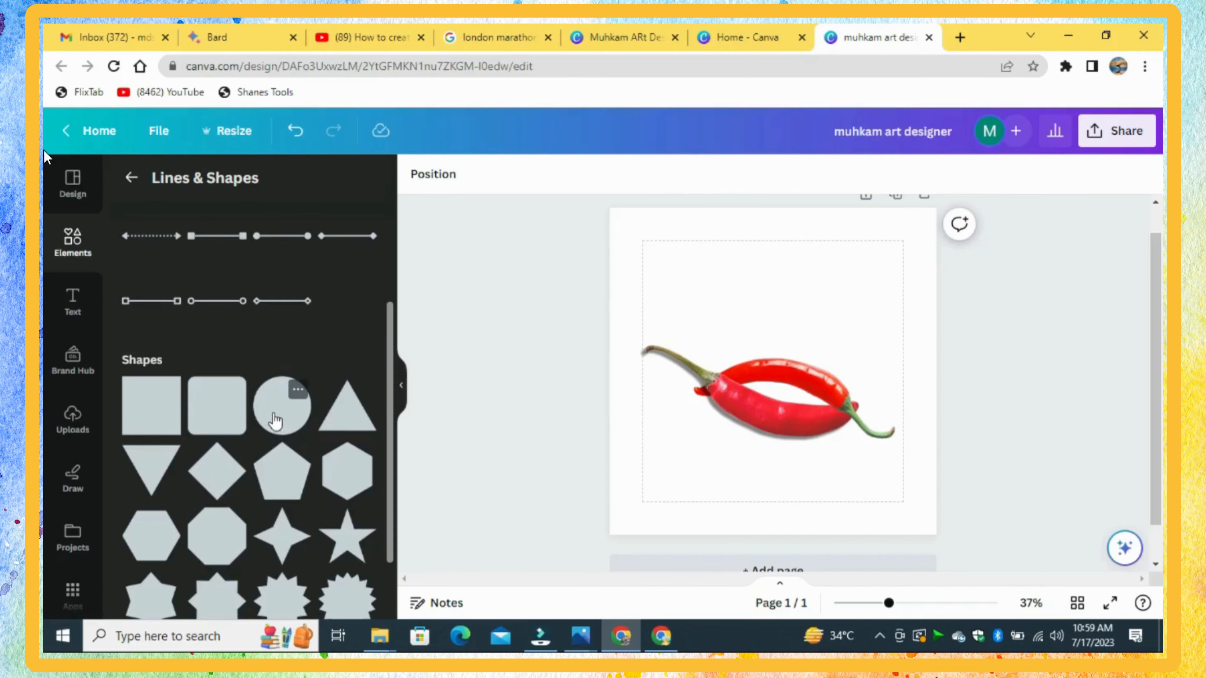
click(373, 394)
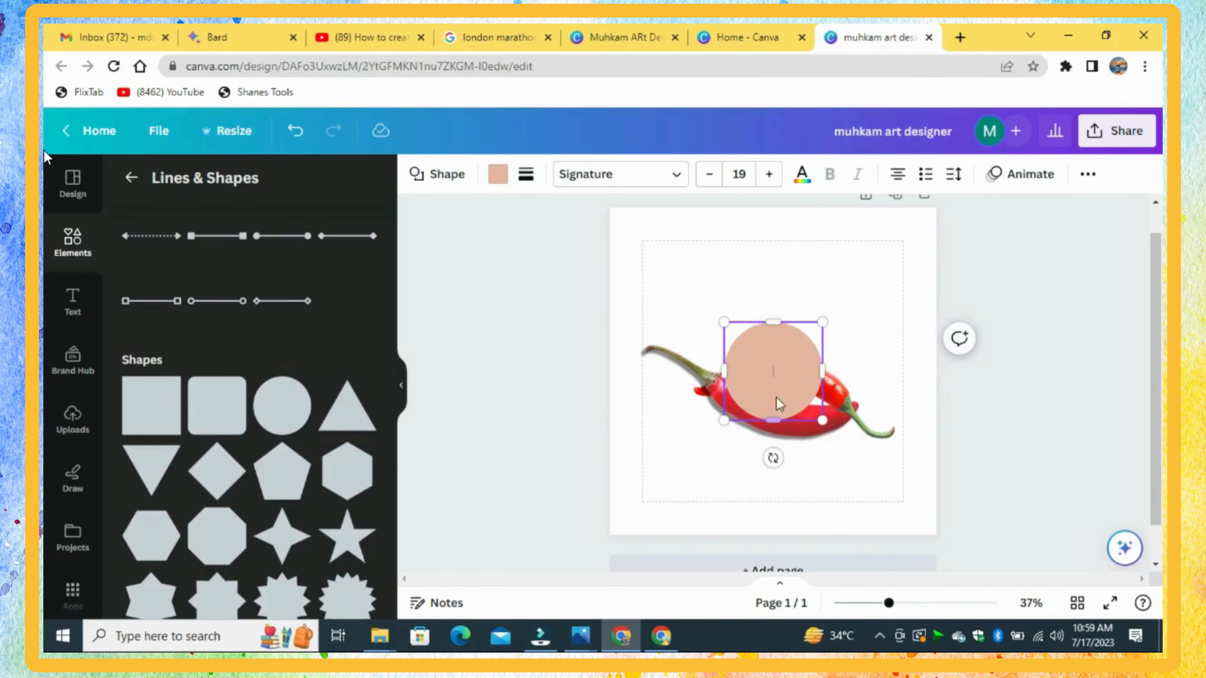
mouse_move(823, 320)
mouse_down()
mouse_move(780, 363)
mouse_move(803, 331)
mouse_up()
click(768, 275)
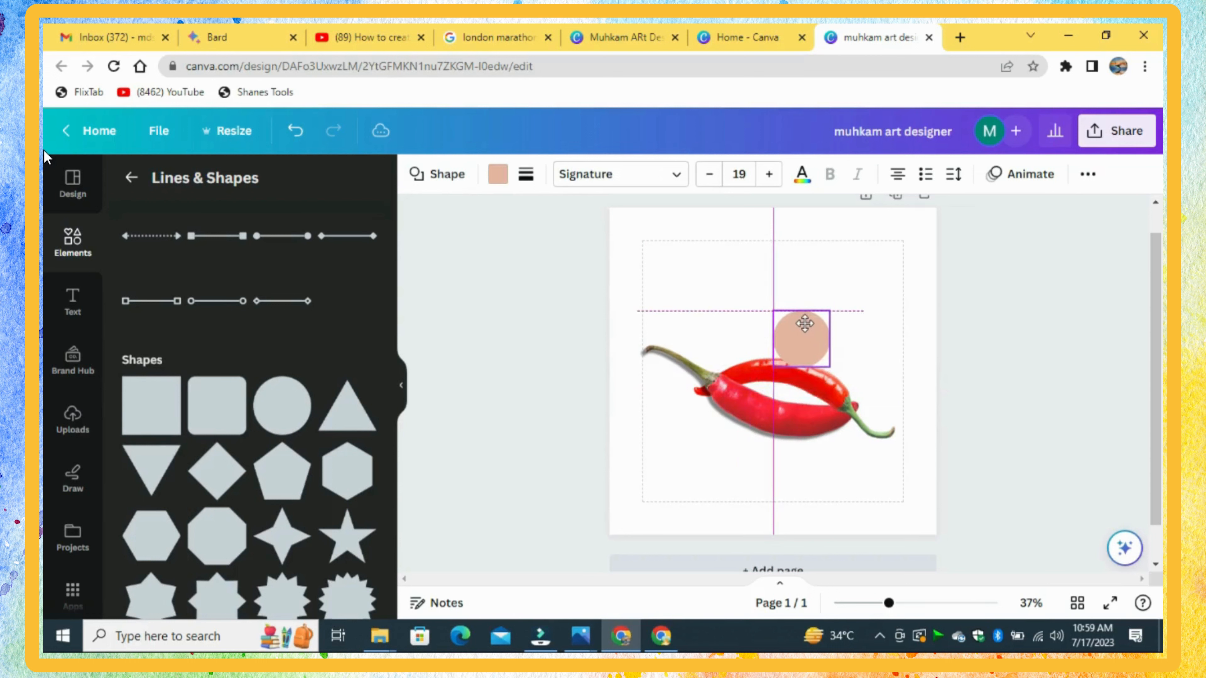
drag(805, 324, 807, 331)
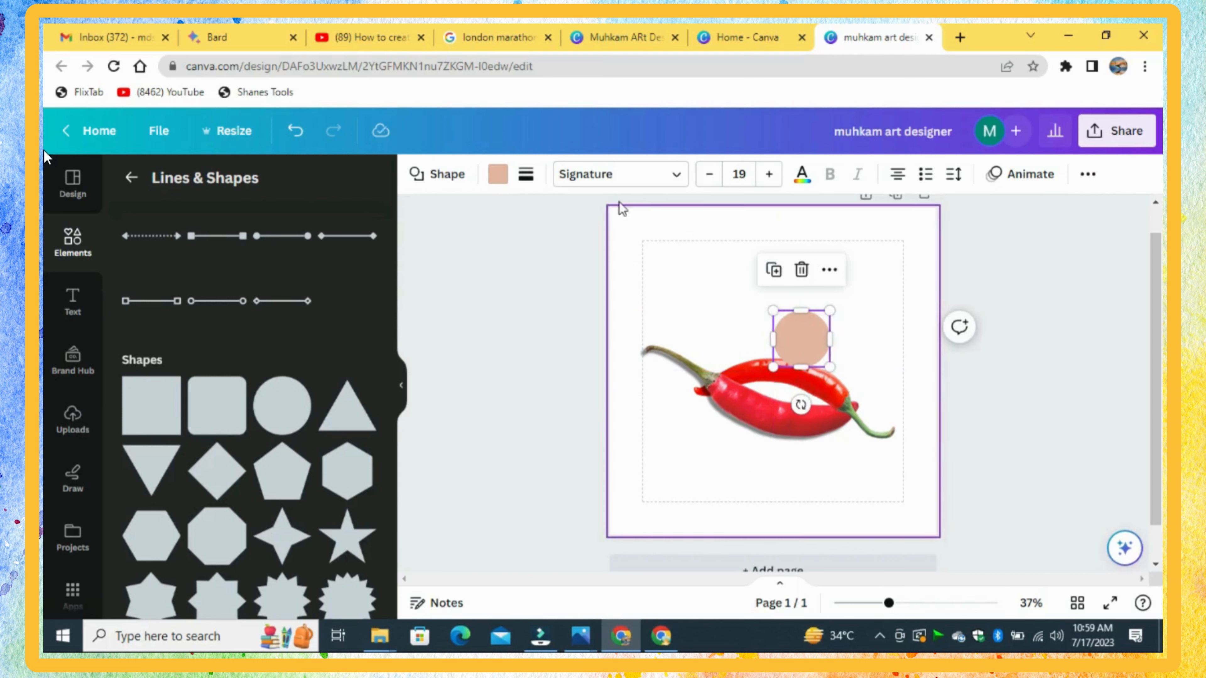
Step: Set the circle's fill colour to white (#ffffff) and reselect the circle
click(497, 177)
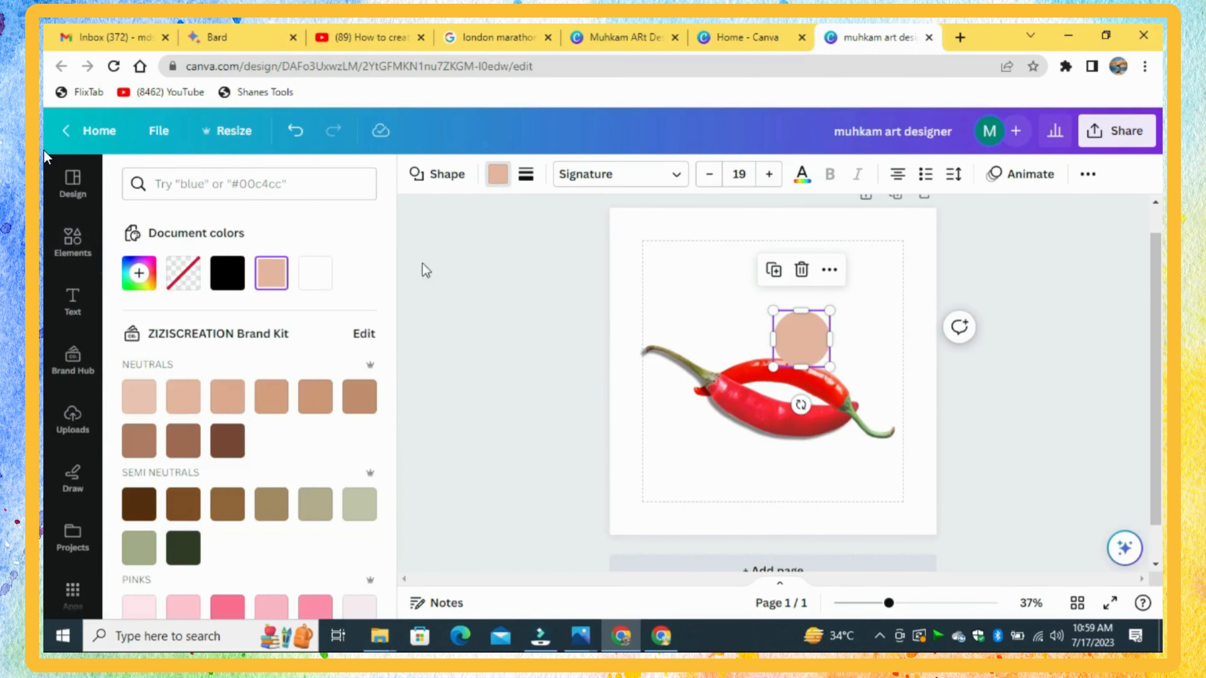
click(314, 274)
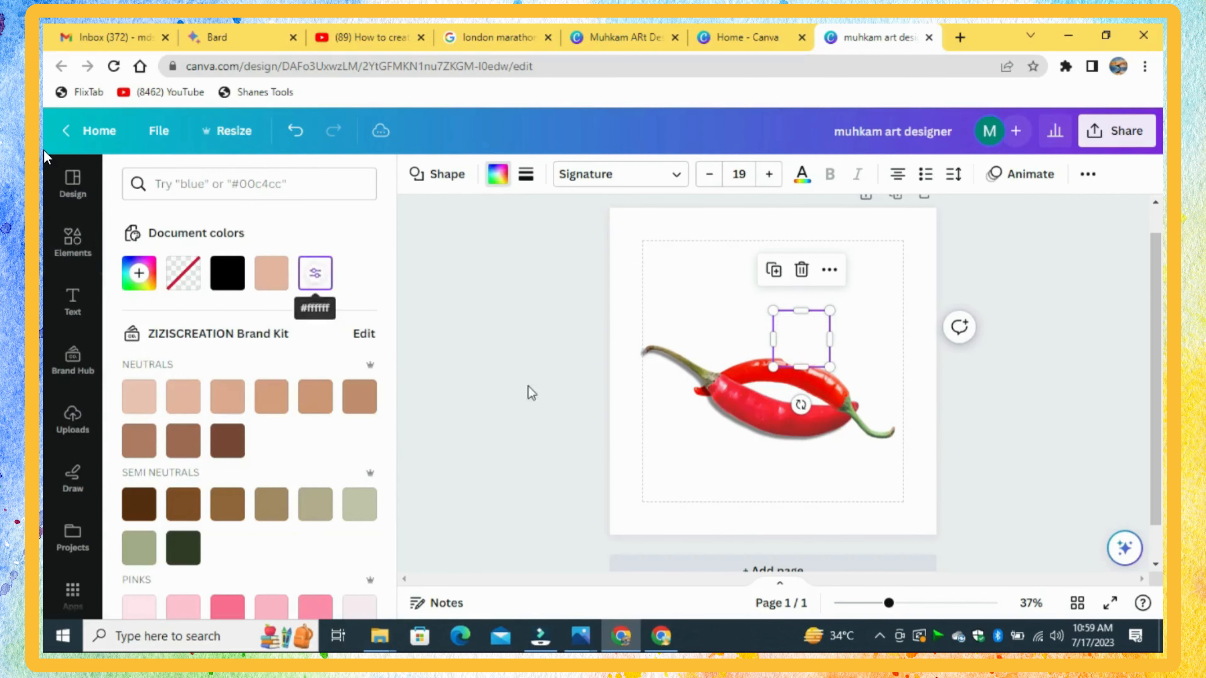
click(907, 320)
click(821, 353)
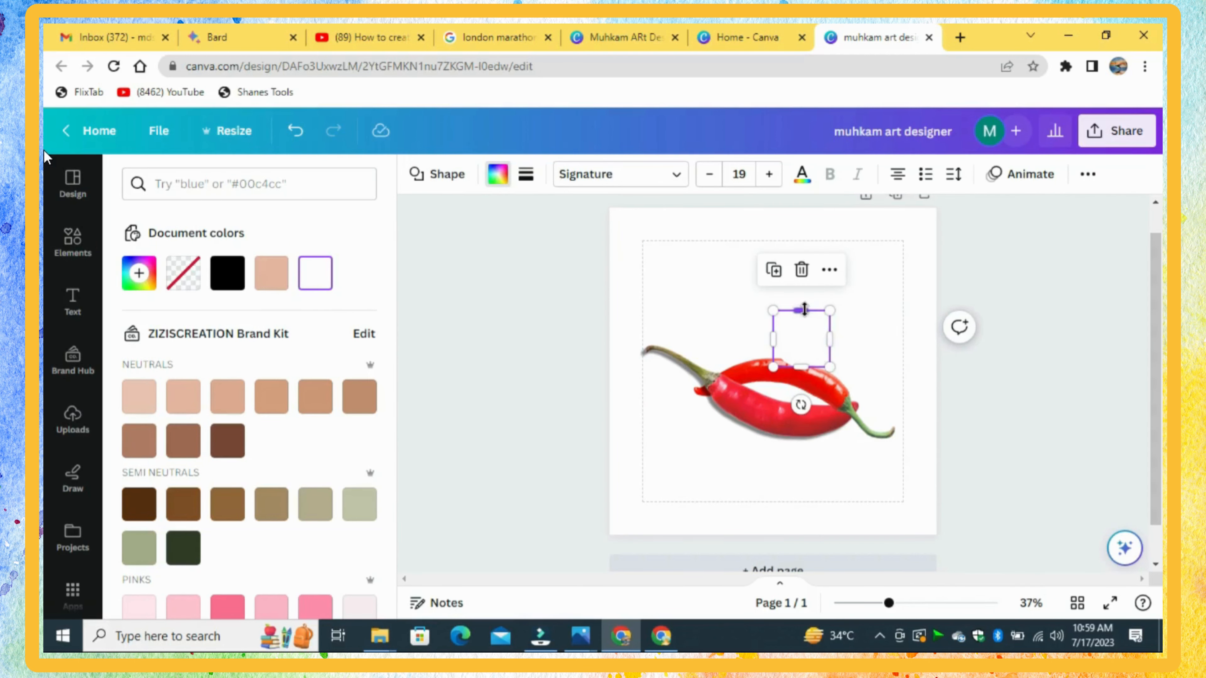
Step: Flatten the white circle slightly from its upper edge and set the page background to yellow (#FFC721)
drag(803, 310, 803, 318)
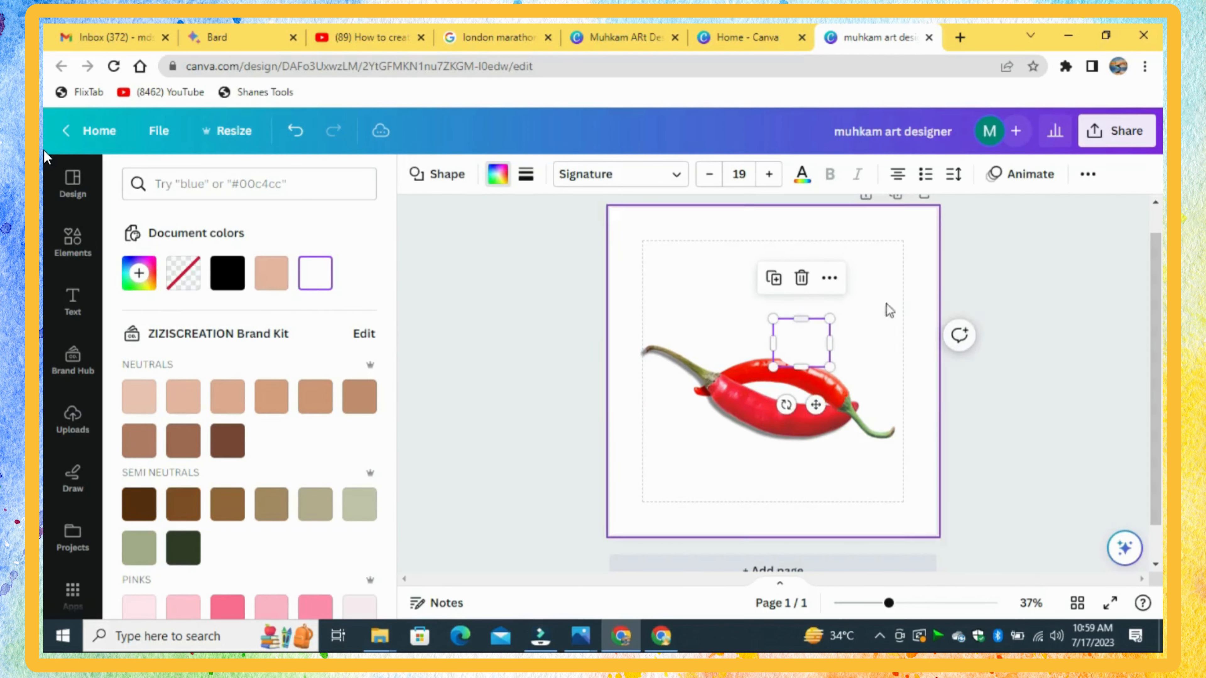
click(914, 323)
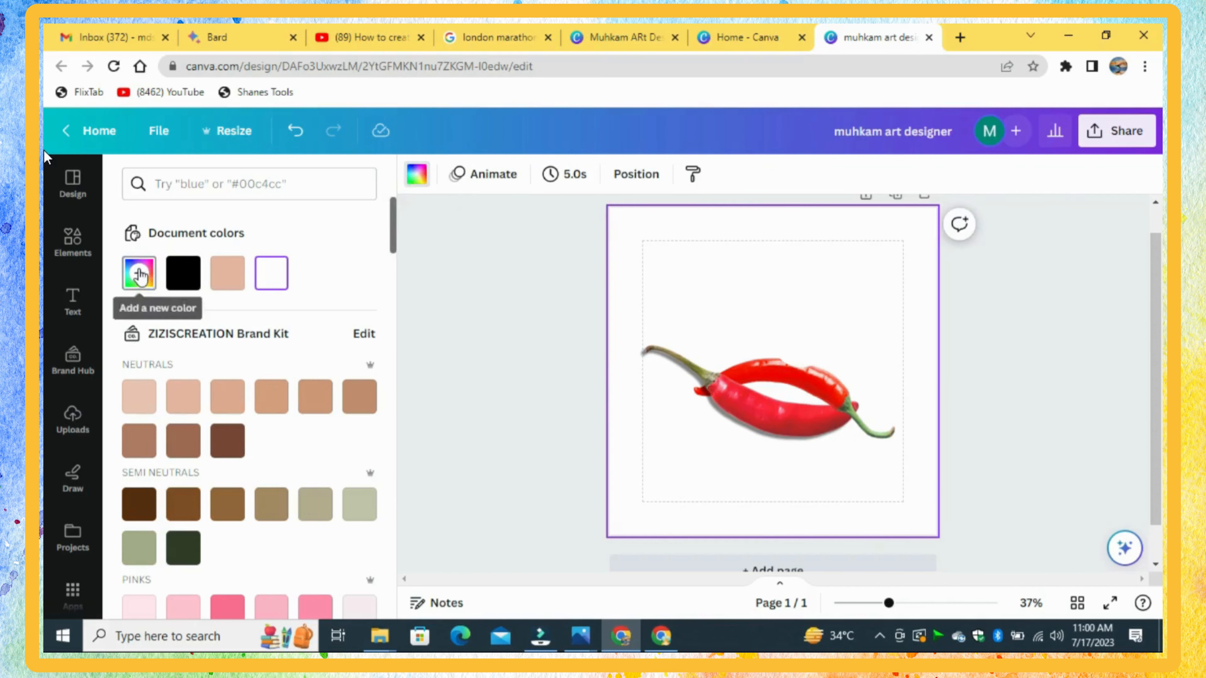
click(138, 273)
click(175, 454)
drag(173, 455, 171, 458)
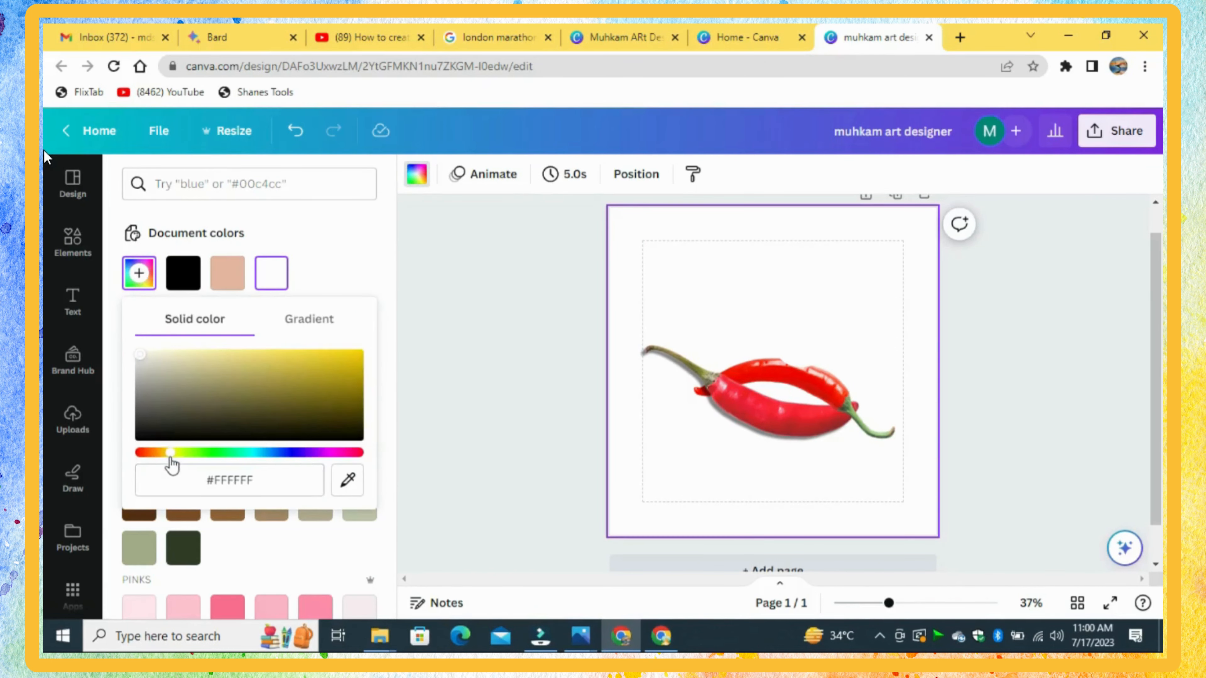
drag(148, 359, 342, 354)
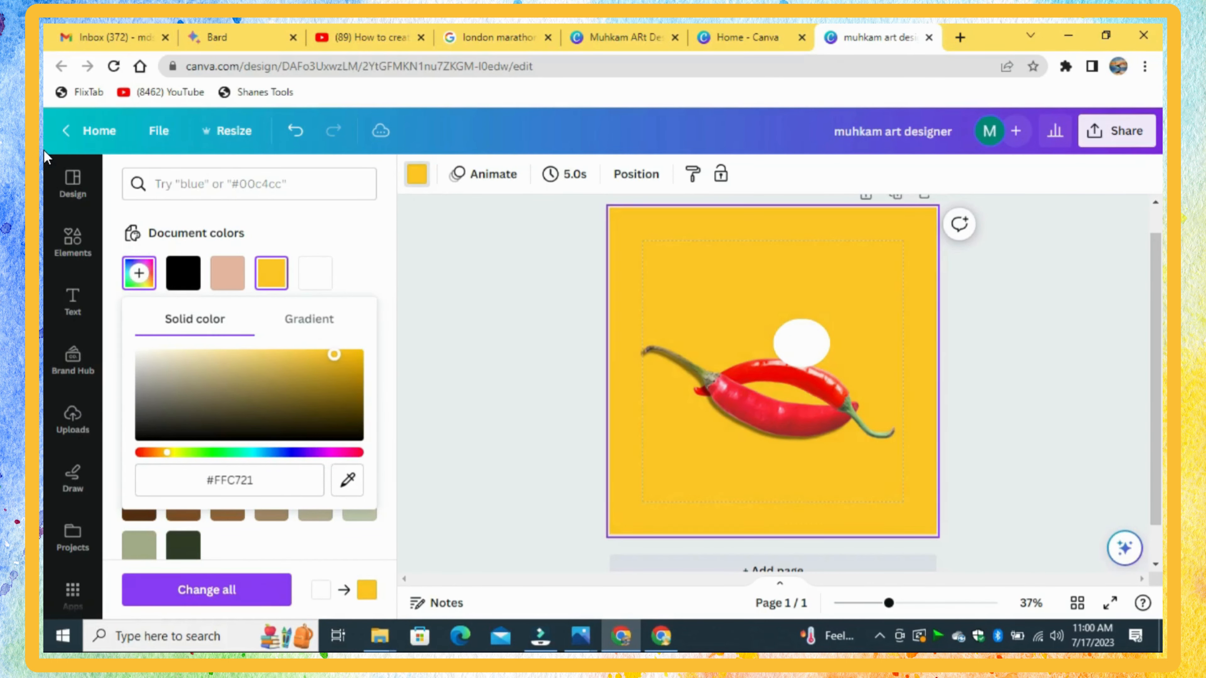
Step: Set the circle's fill to the same yellow as the page background
click(801, 344)
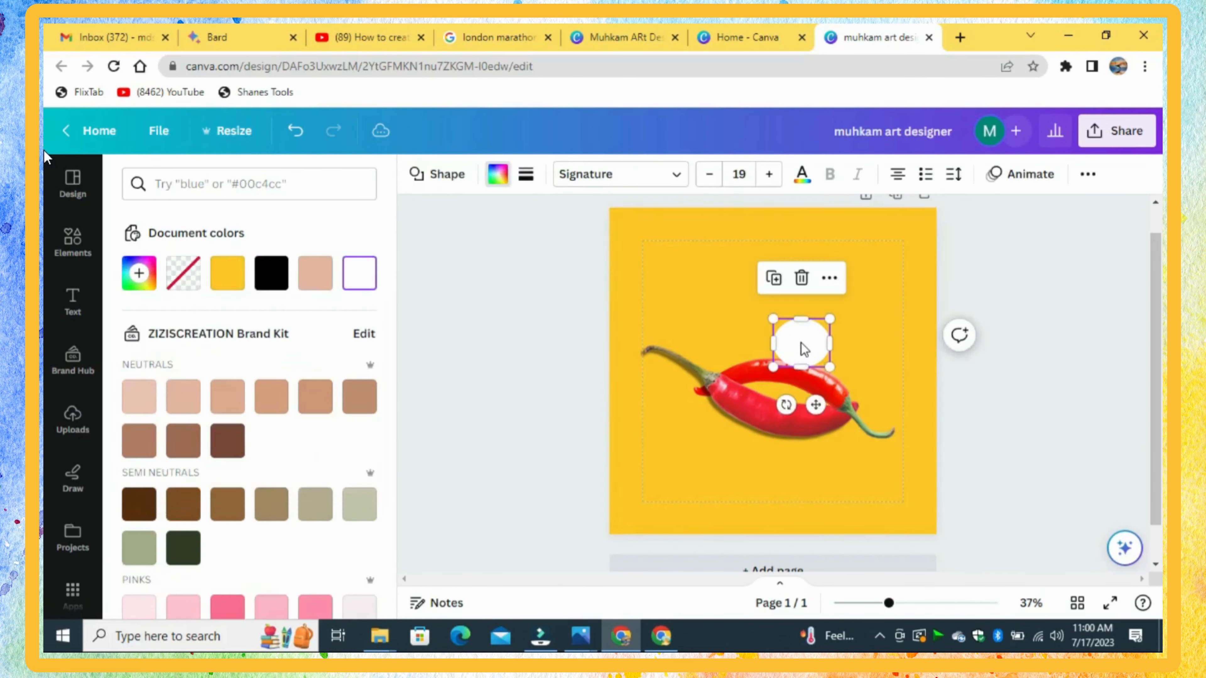
click(237, 271)
click(1003, 345)
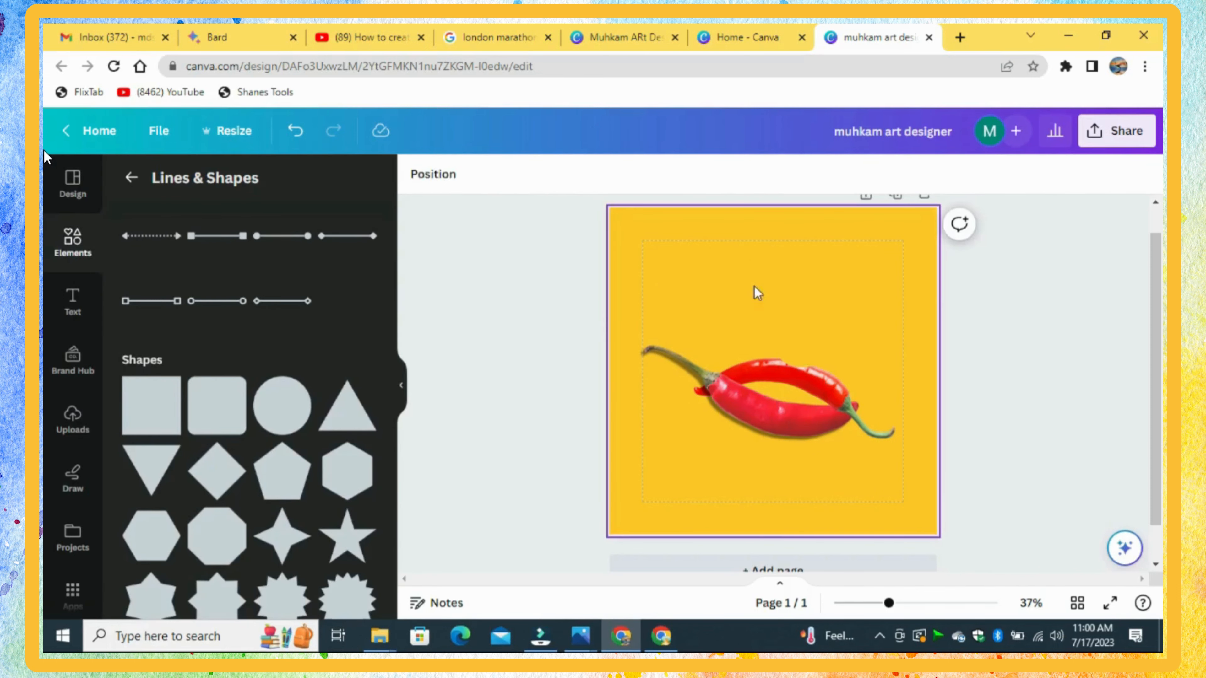
Step: Select the circle and all chili pieces together and move them slightly higher on the page
drag(652, 266, 878, 513)
click(726, 270)
drag(757, 458, 749, 436)
click(1044, 363)
drag(888, 603, 917, 626)
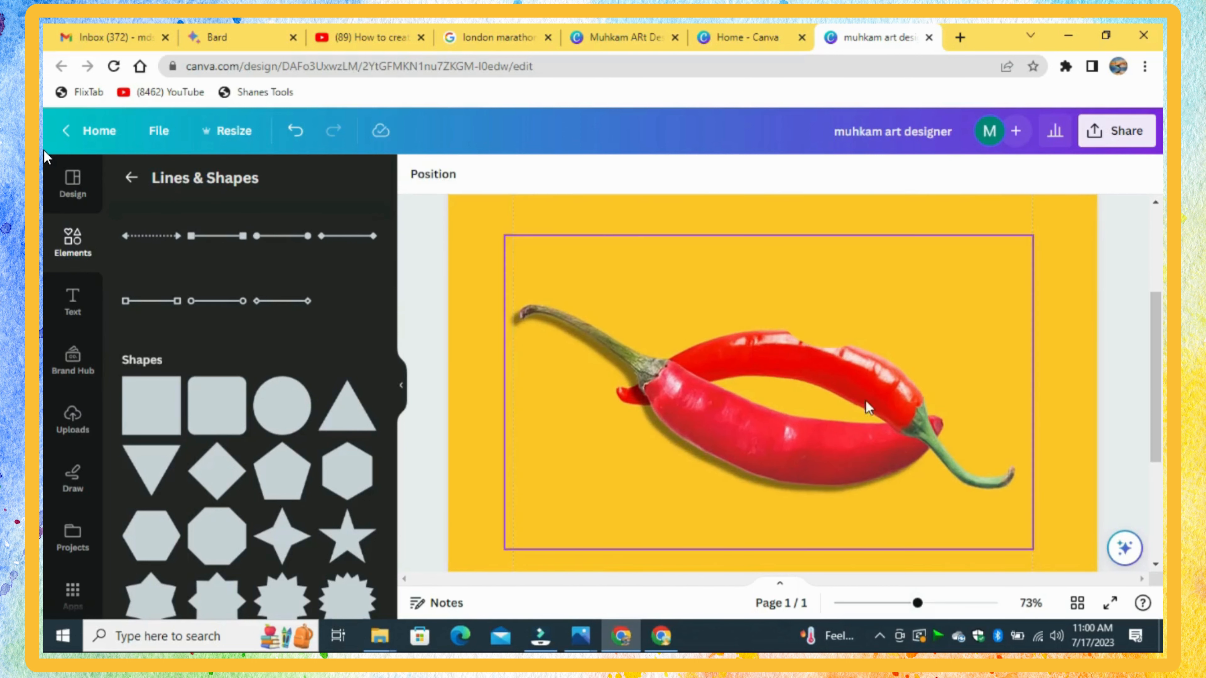
Step: Flatten the yellow circle a little and nudge it so it cuts a notch into the upper chili's upper edge
click(825, 343)
click(806, 389)
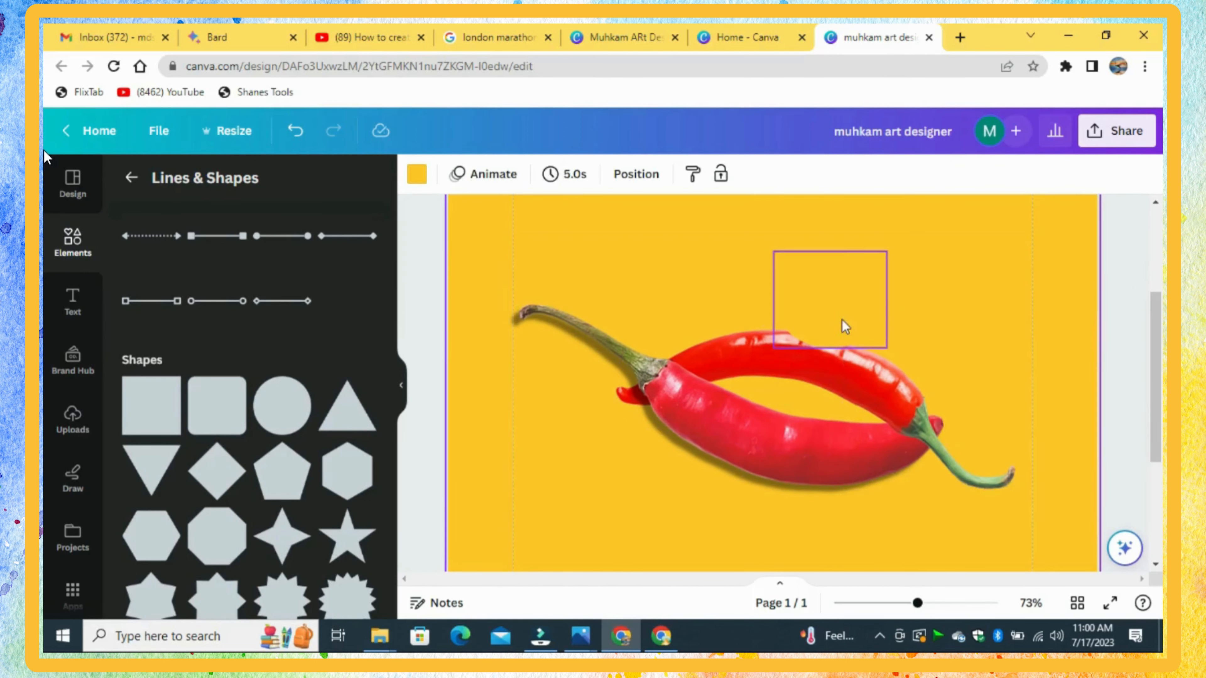
click(868, 300)
drag(828, 253, 851, 262)
click(960, 333)
click(824, 338)
drag(817, 310, 835, 312)
click(1036, 299)
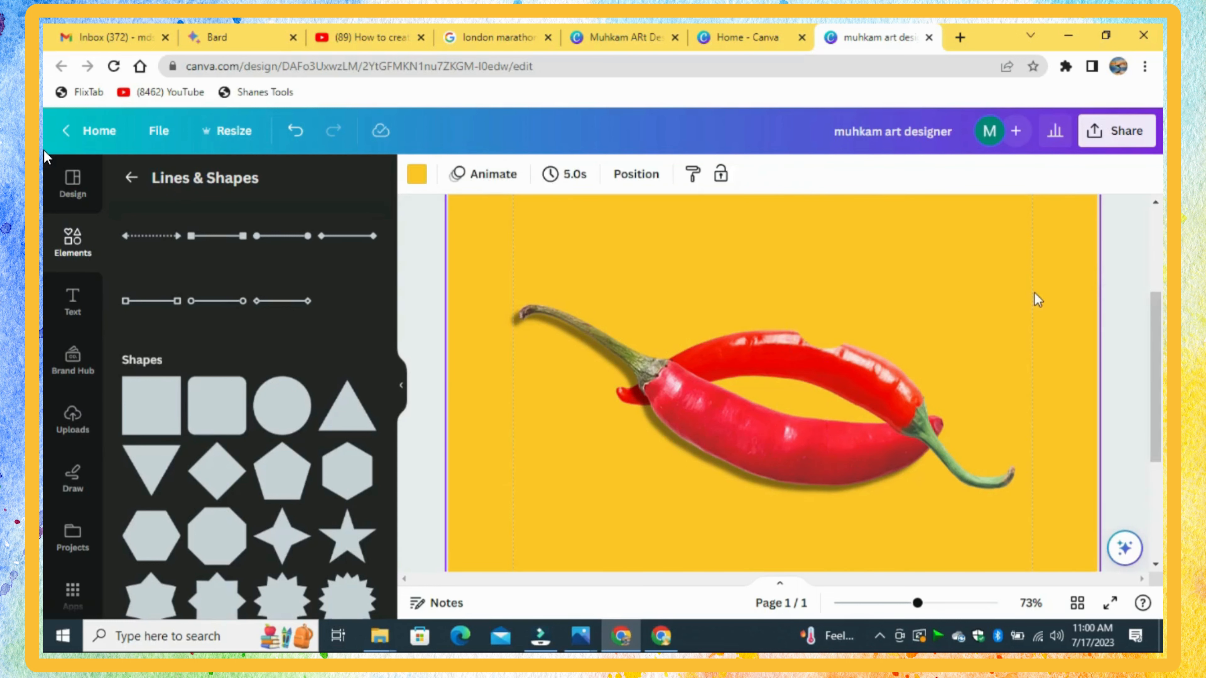
Step: Fine-tune the yellow circle by lowering its upper edge slightly more while keeping the notch in the upper chili
click(834, 342)
click(977, 362)
click(817, 340)
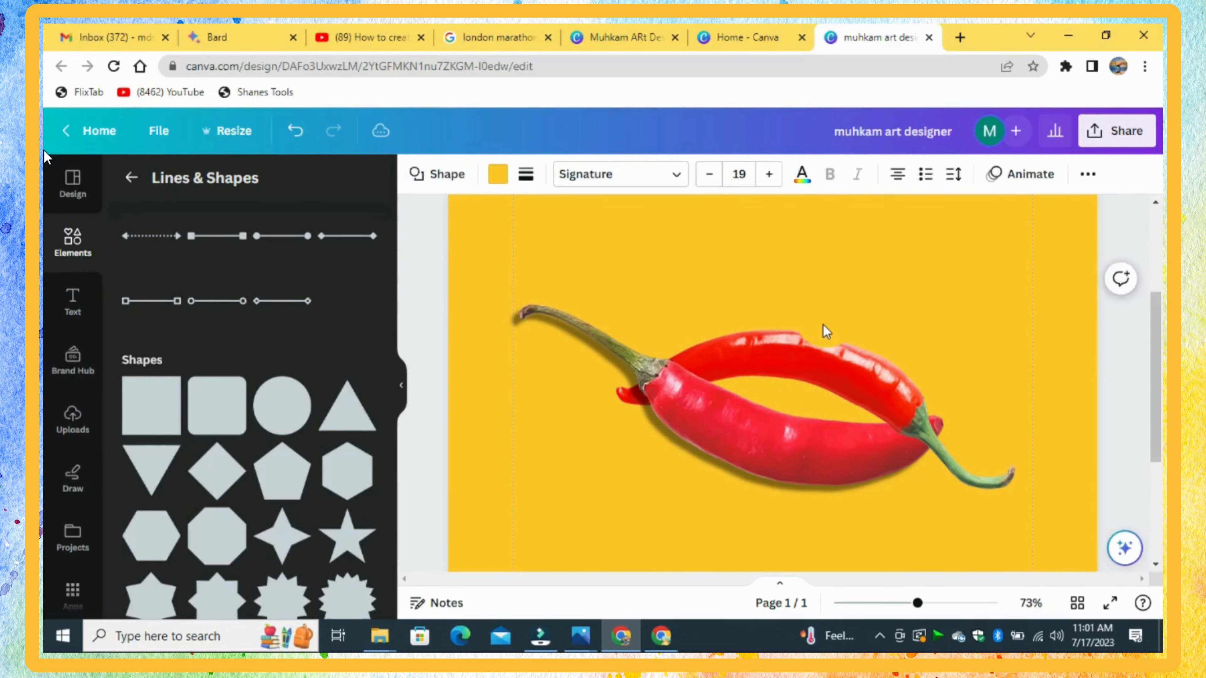
click(1044, 325)
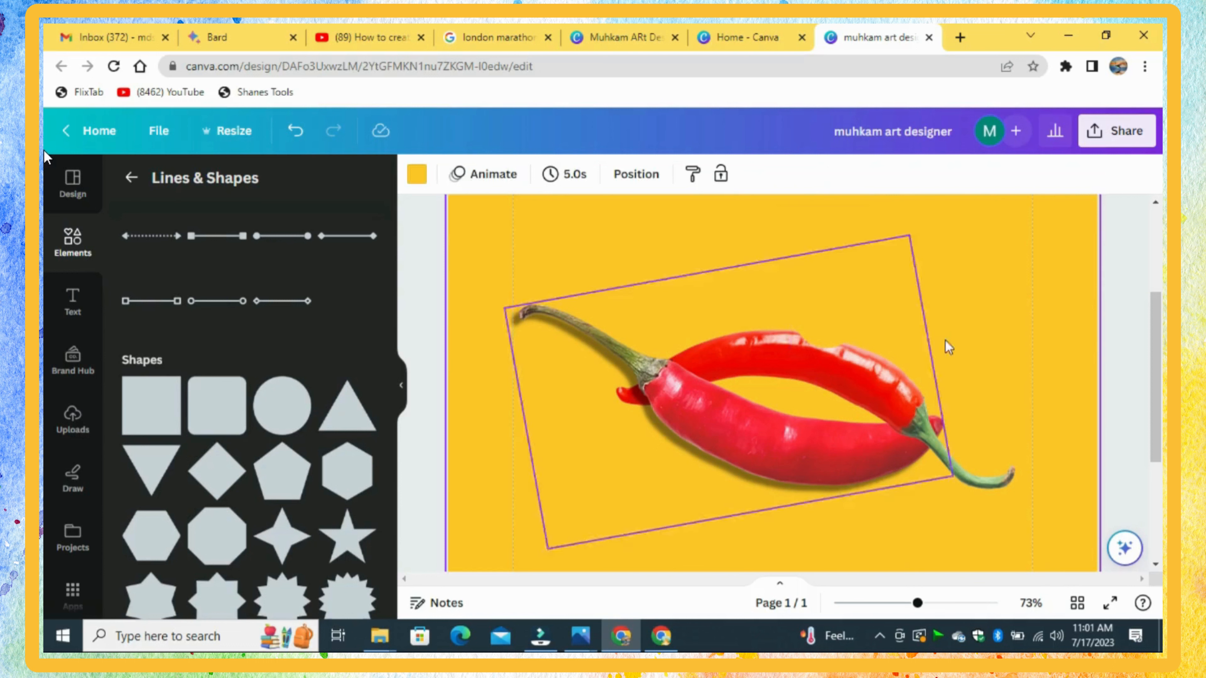
click(826, 335)
click(1037, 356)
click(831, 361)
click(830, 261)
drag(829, 261, 830, 267)
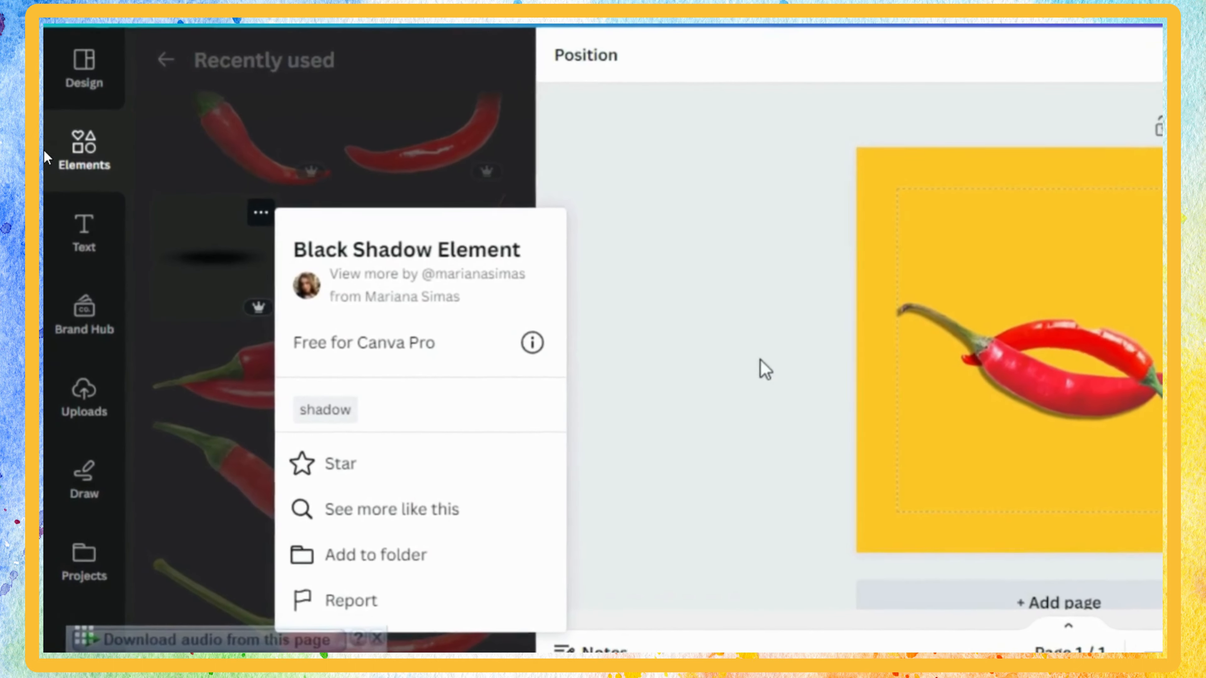
Step: Add the Black Shadow Element and fit it across the lower chili, rotated to 14.8°
click(764, 370)
click(230, 241)
drag(741, 511, 721, 498)
drag(677, 405, 700, 418)
drag(764, 514, 755, 455)
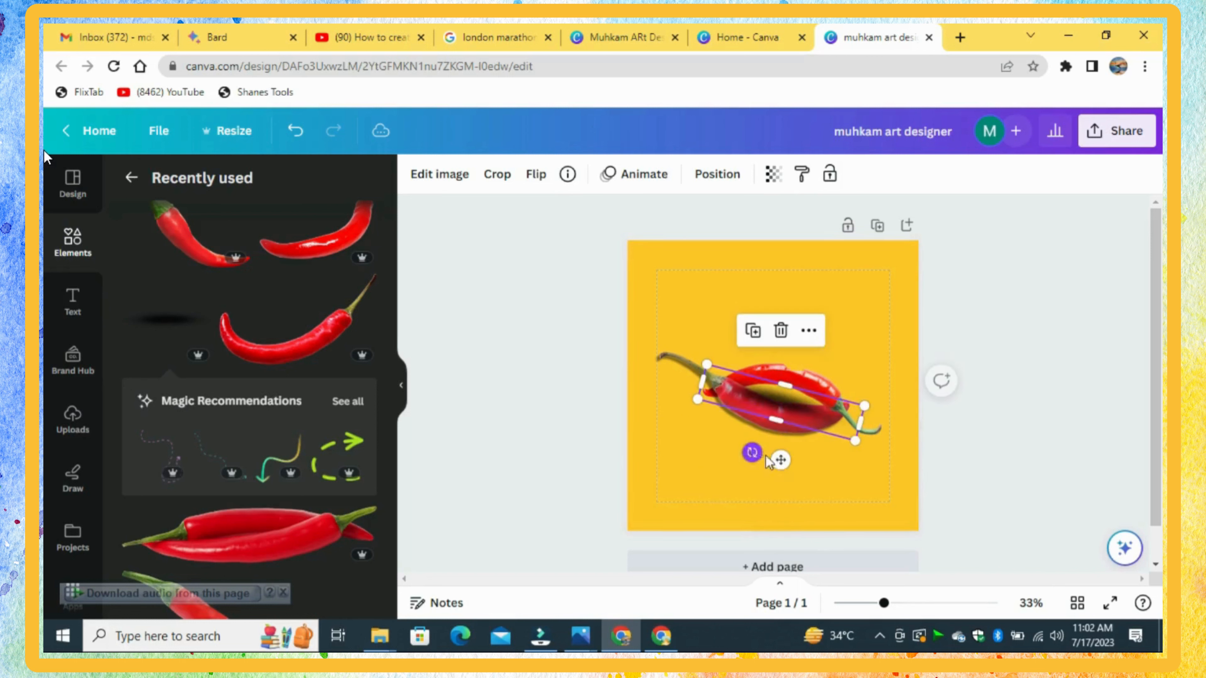
drag(860, 413, 865, 417)
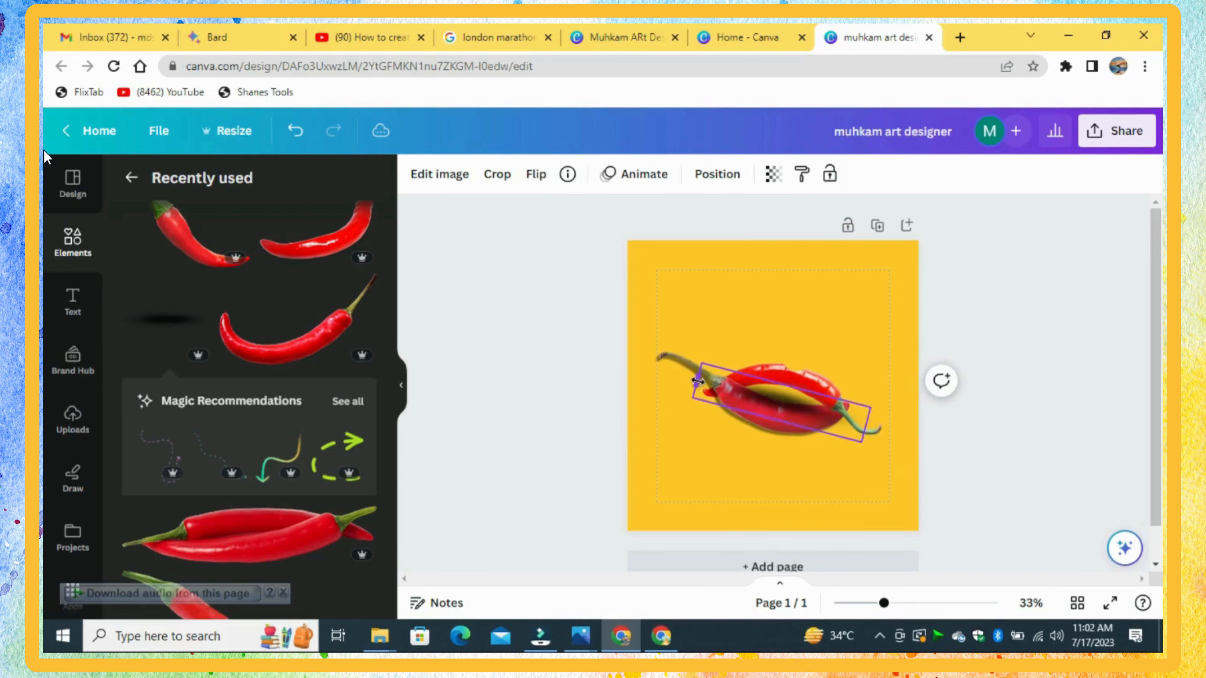
Step: Send the shadow backward behind the lower chili, keeping it above the upper chili, and stretch its upper edge slightly
click(717, 174)
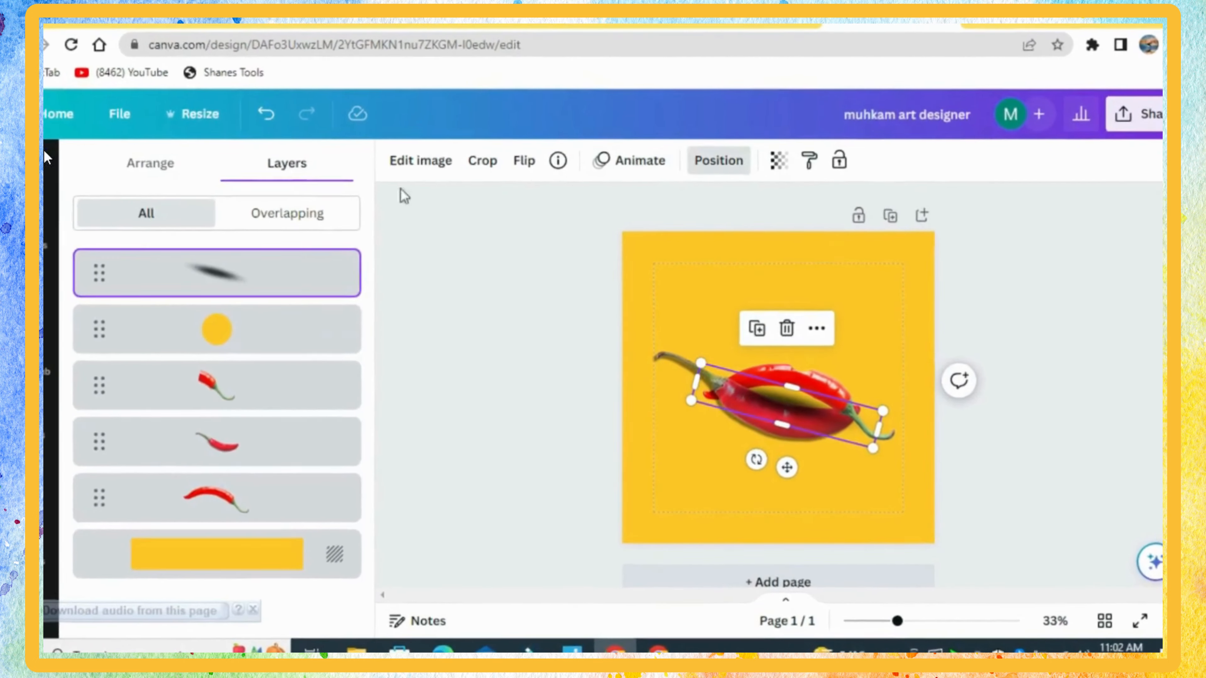
click(157, 161)
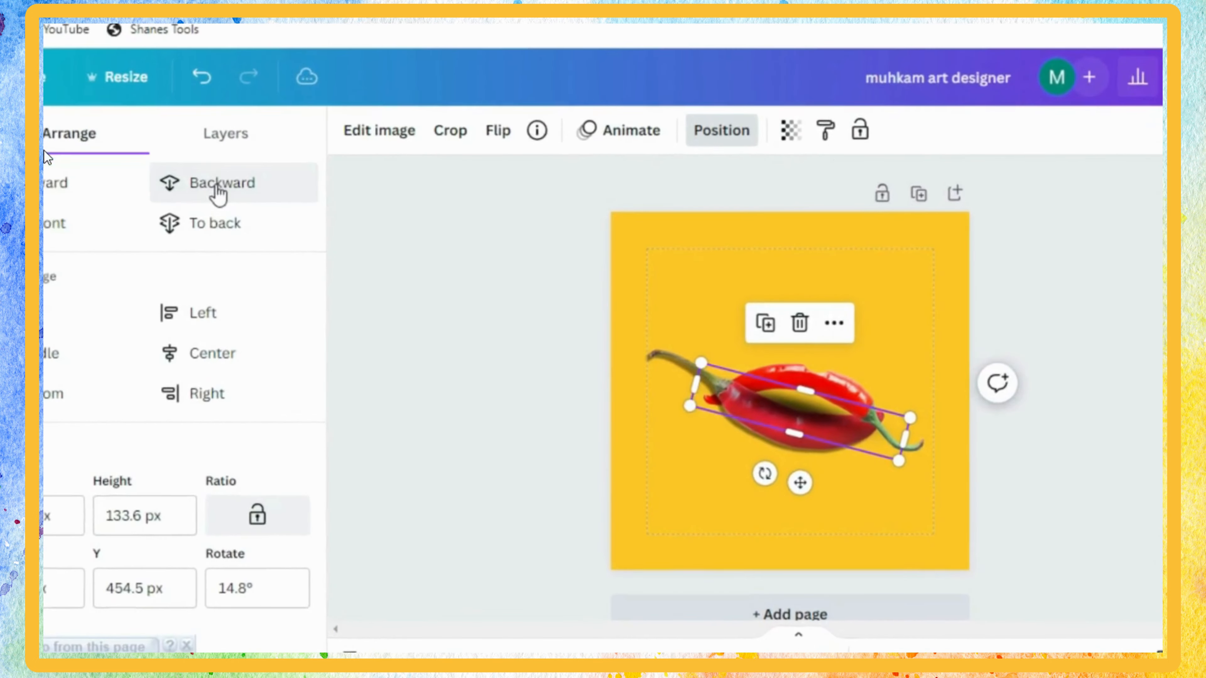
click(217, 188)
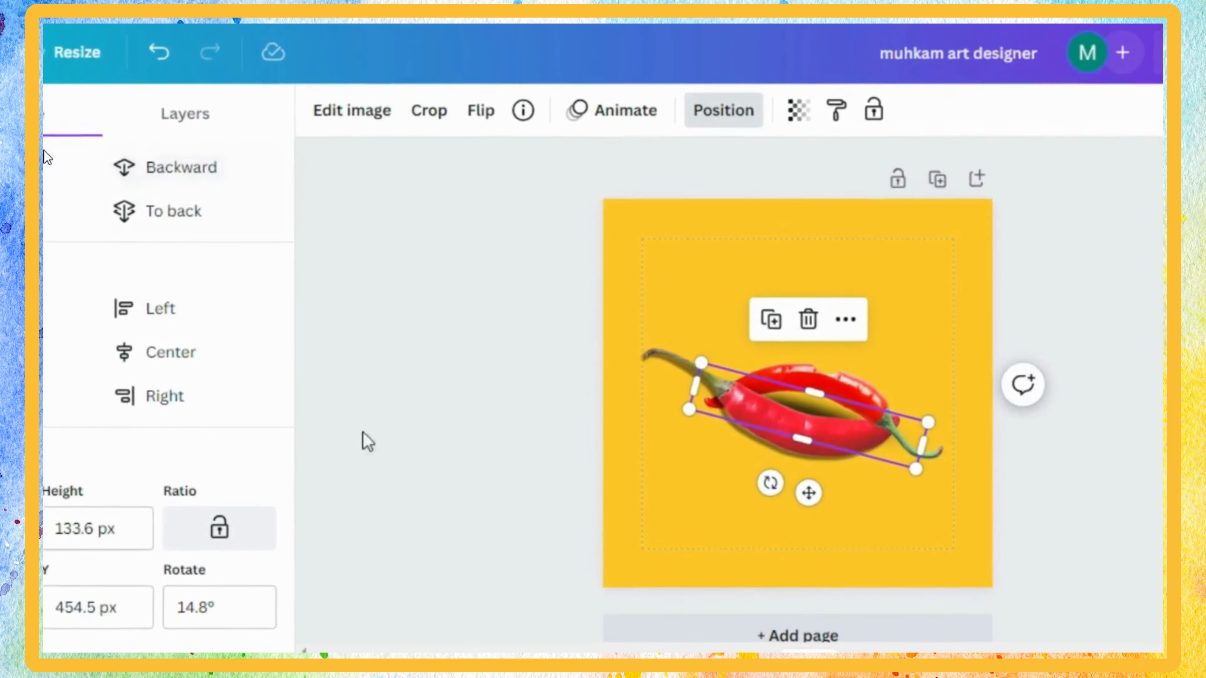
drag(820, 393, 852, 396)
click(1006, 211)
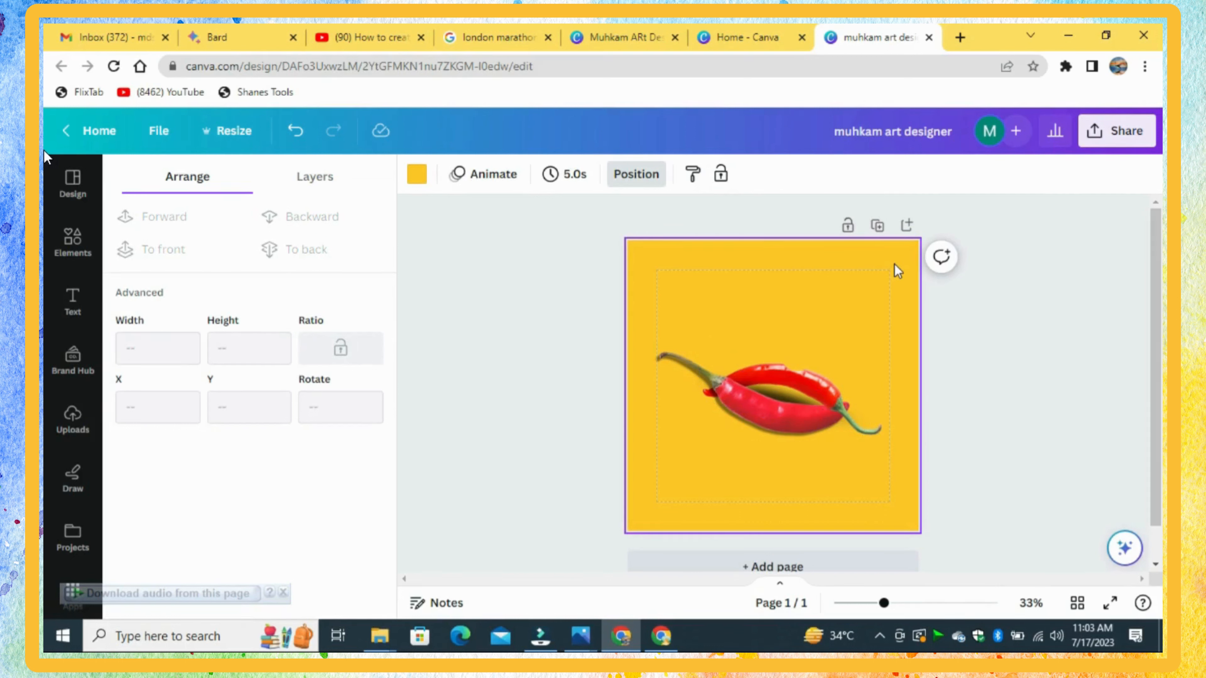
Step: Select the shadow's layer and set its transparency to 86
click(308, 183)
click(280, 438)
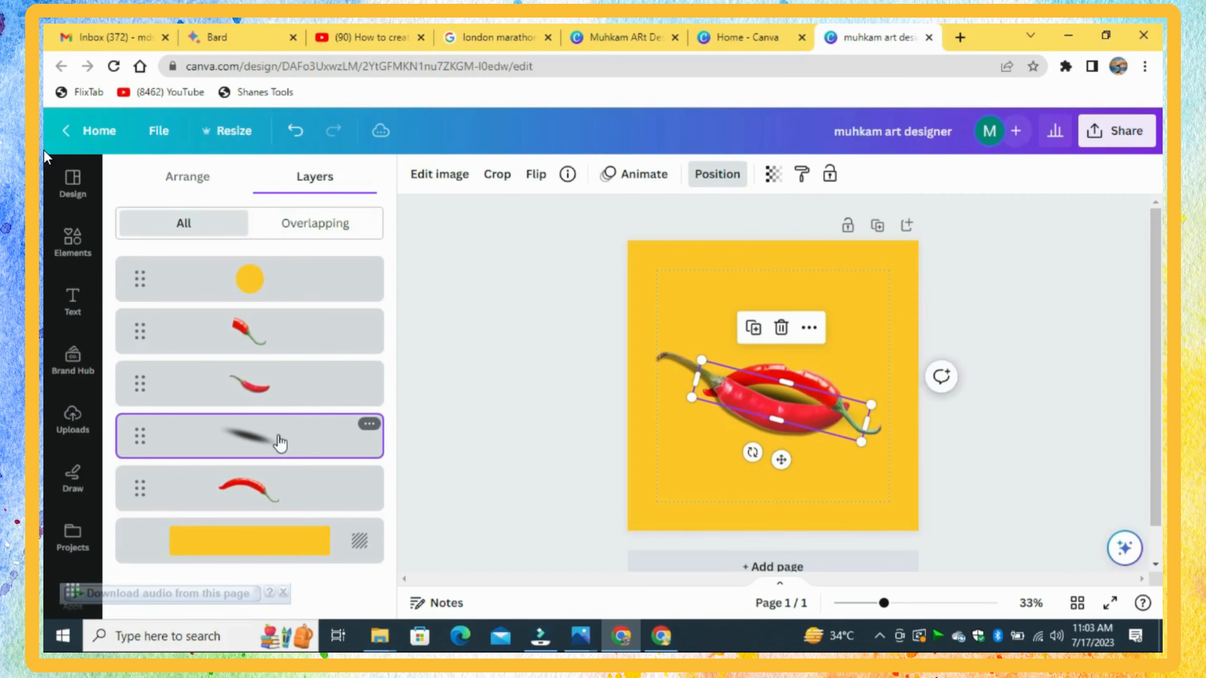
click(774, 177)
drag(761, 251, 754, 250)
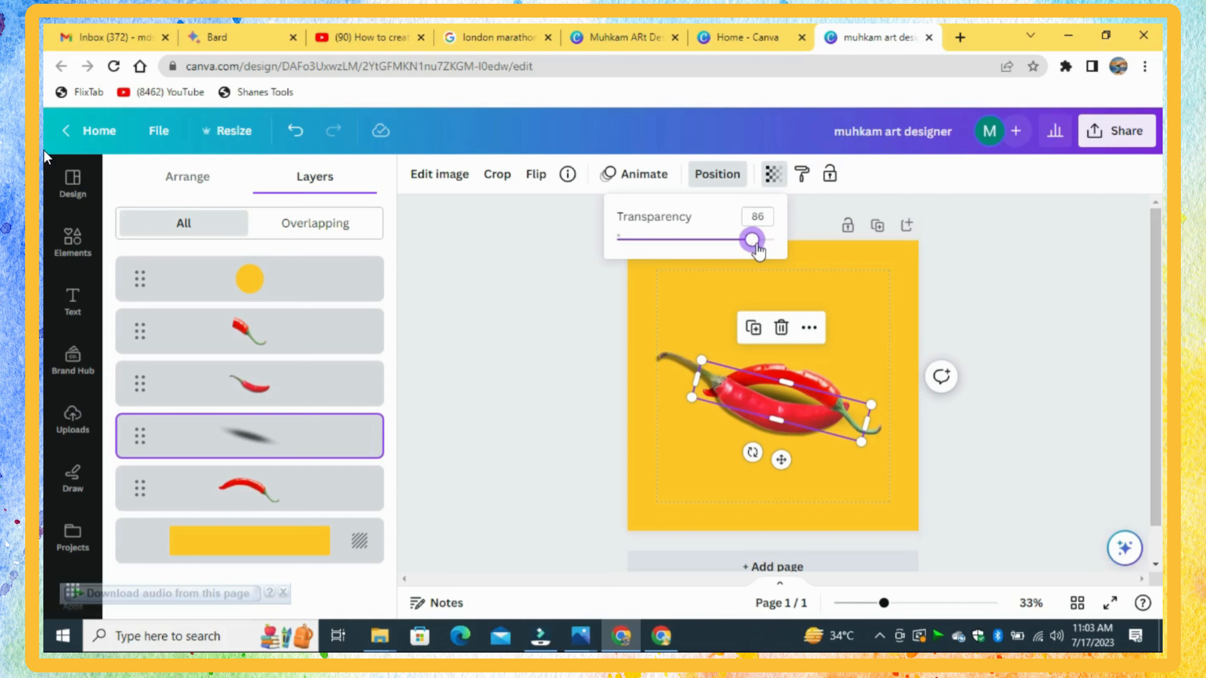
click(1026, 285)
click(461, 295)
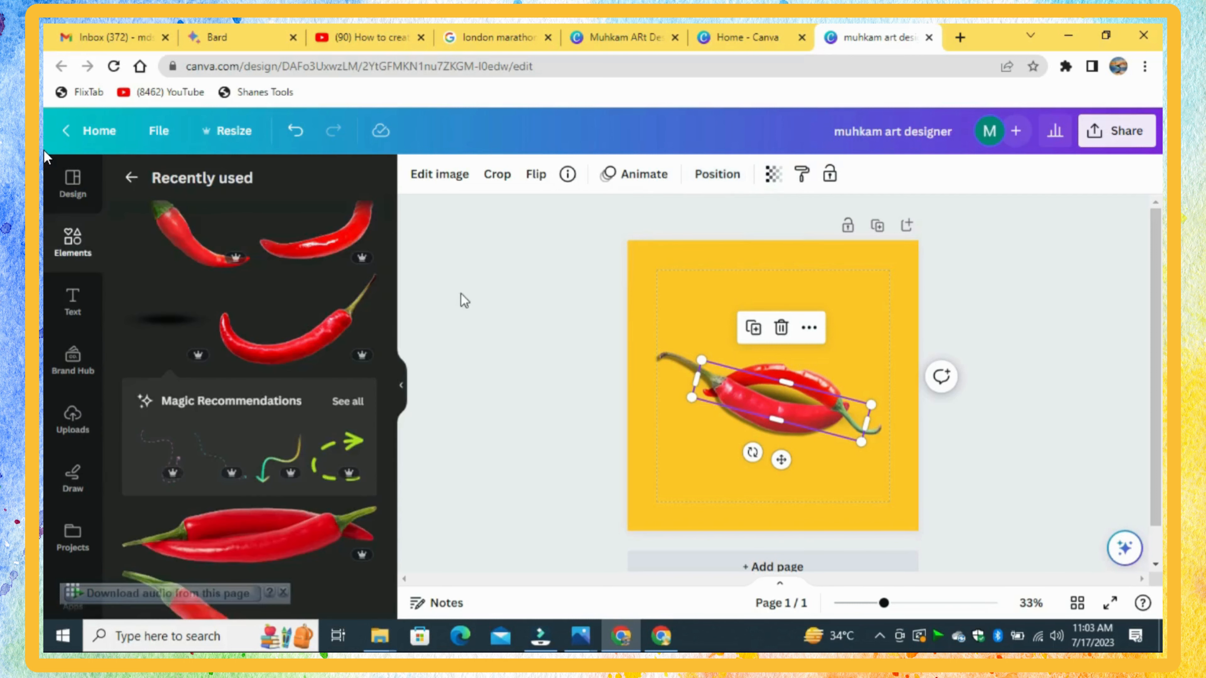
Step: Add the gradient Canva logo from the recently used elements, shrink it, and place it at the page's upper-left margin corner
scroll(337, 300, down, 5)
click(336, 300)
drag(890, 385, 713, 406)
drag(697, 445, 696, 326)
click(948, 308)
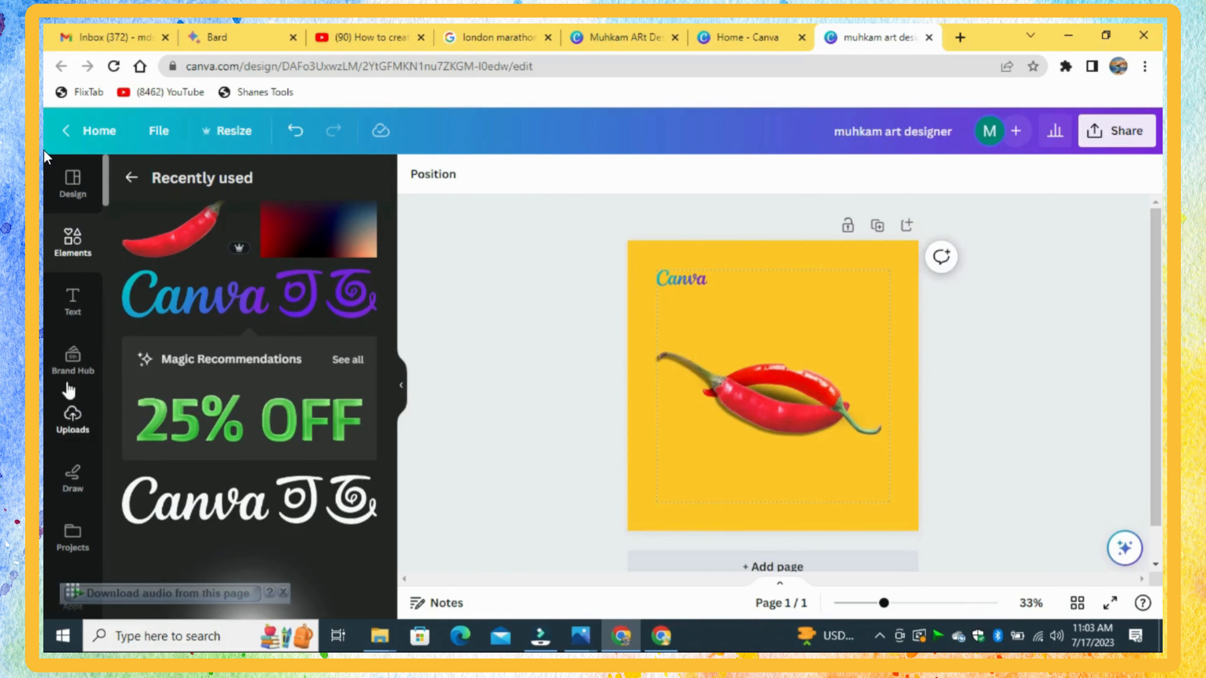
Step: Add a subheading below the chilies with the text "Muhkam ARt Designer"
click(73, 302)
click(209, 447)
drag(772, 385, 772, 461)
text(Muh)
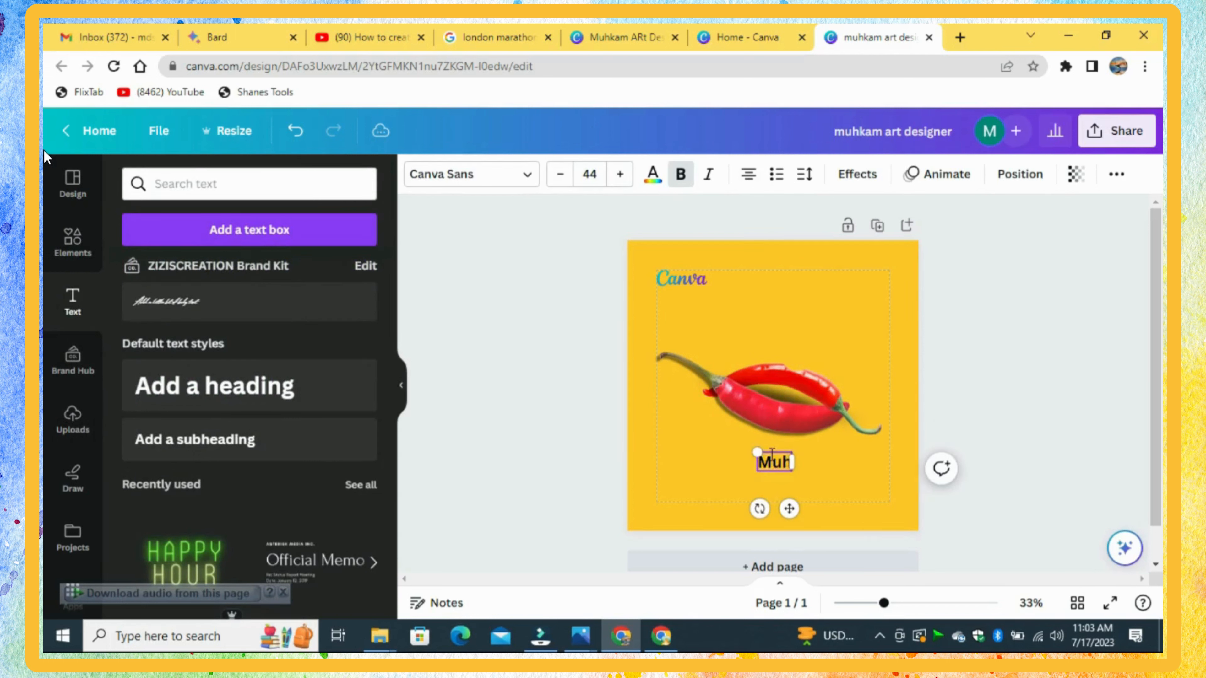
text(kam ARt D)
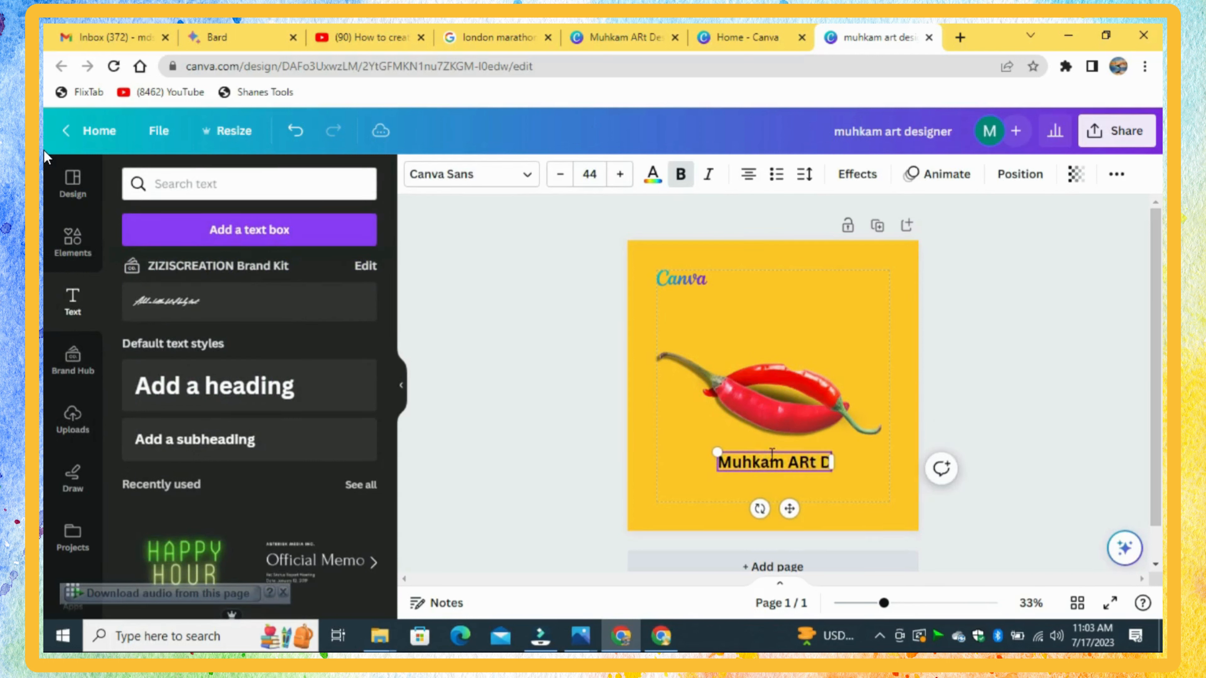
text(esigner)
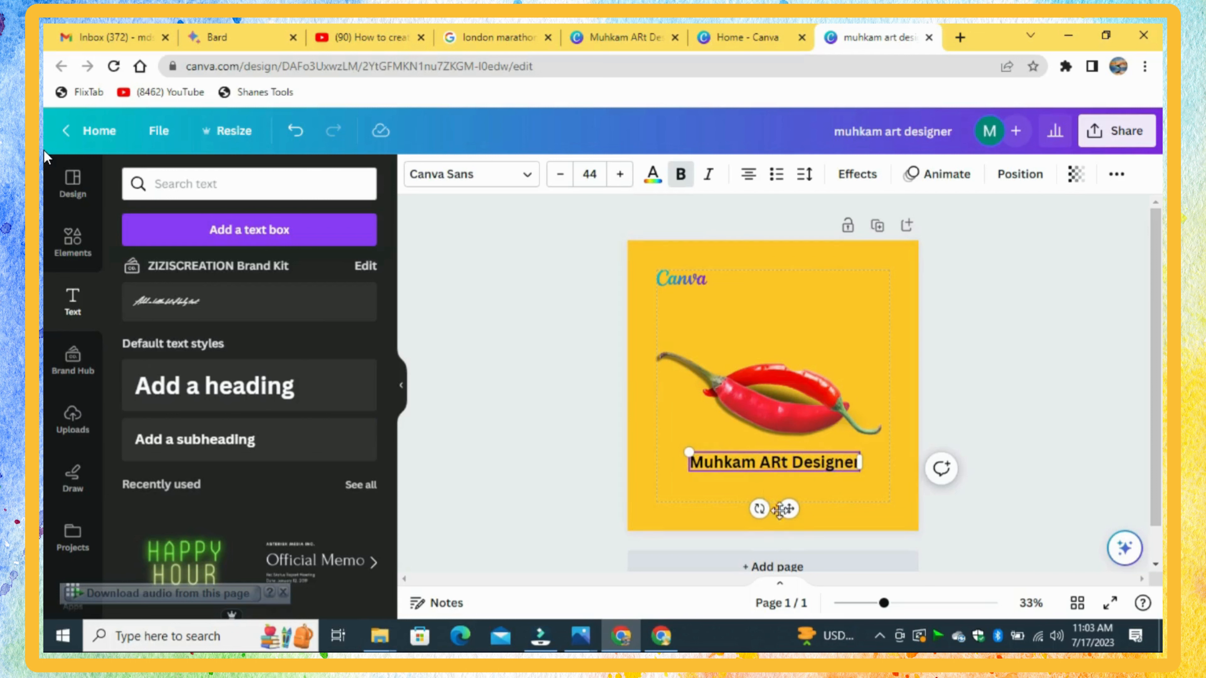
Step: Reduce the subheading's font size to 20 and centre it along the page's lower margin
drag(789, 508, 786, 533)
click(560, 175)
click(560, 175)
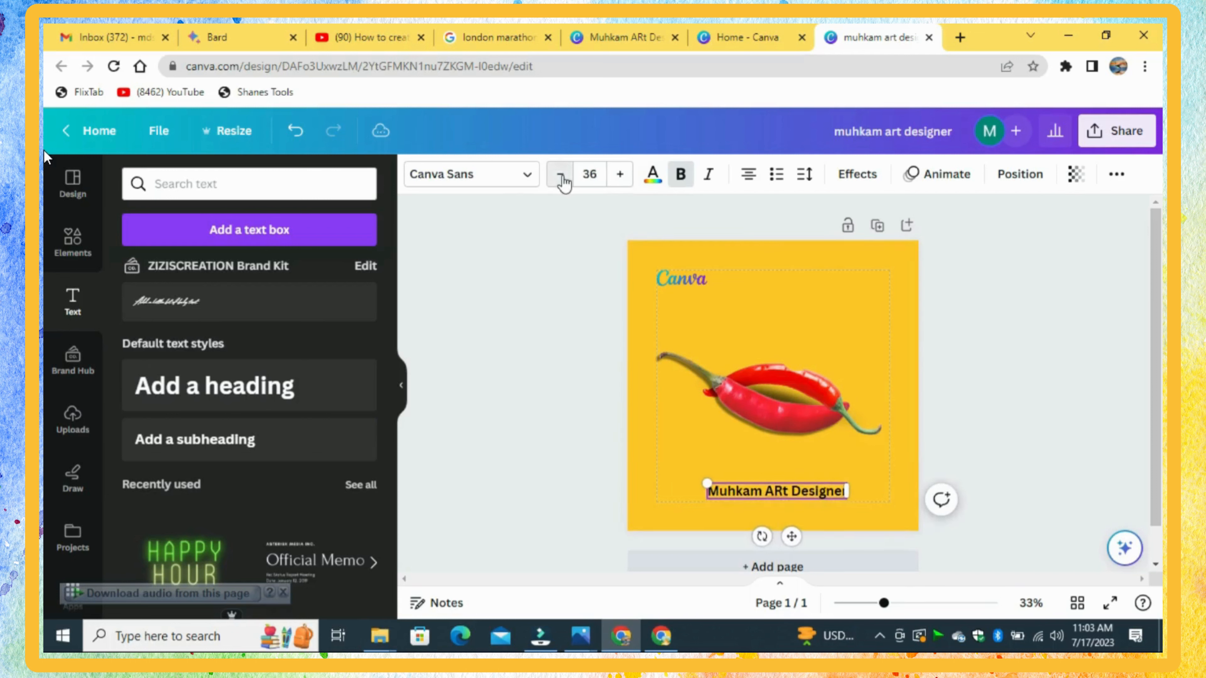
click(560, 176)
click(560, 176)
click(560, 176)
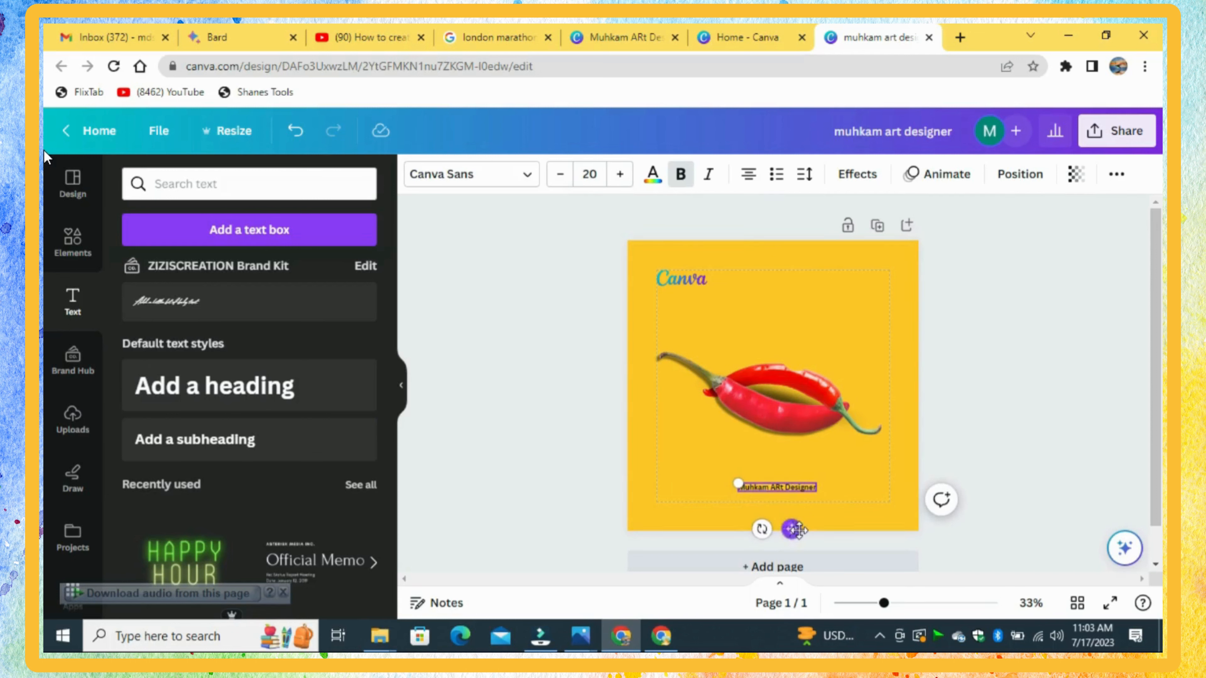
drag(790, 528, 787, 538)
click(1022, 274)
Step: Sample the text colour from the Canva logo and deepen it to purple (#654E99)
click(775, 497)
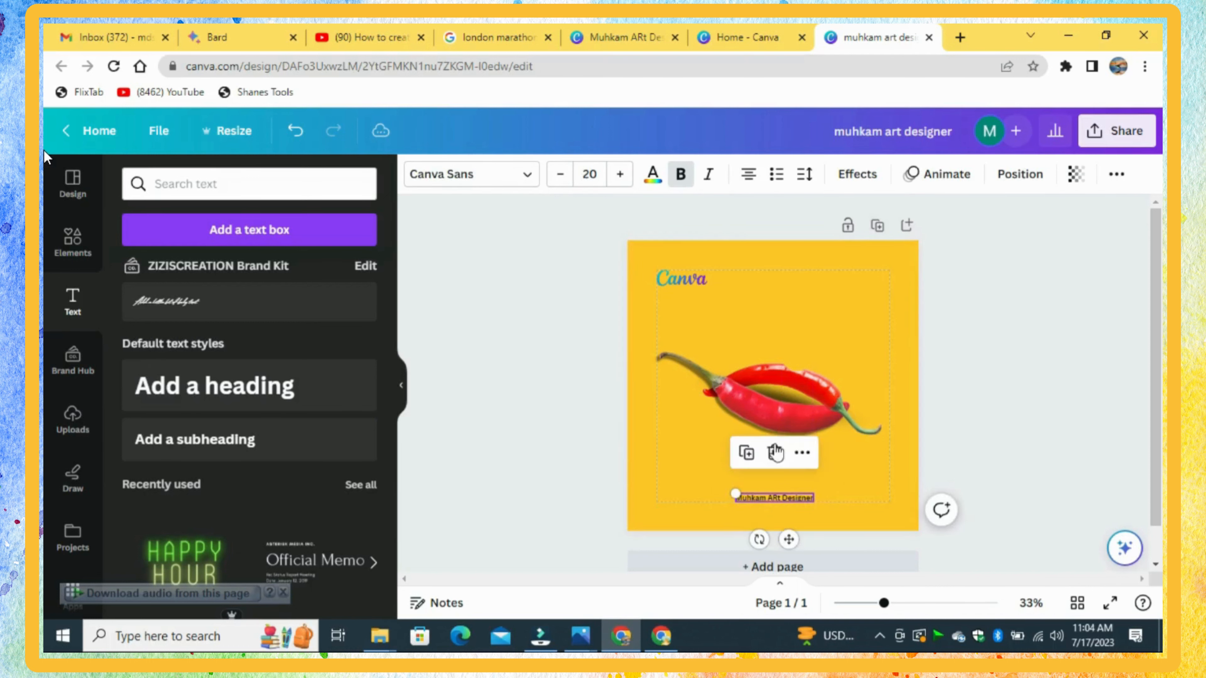
click(654, 185)
click(138, 273)
click(347, 440)
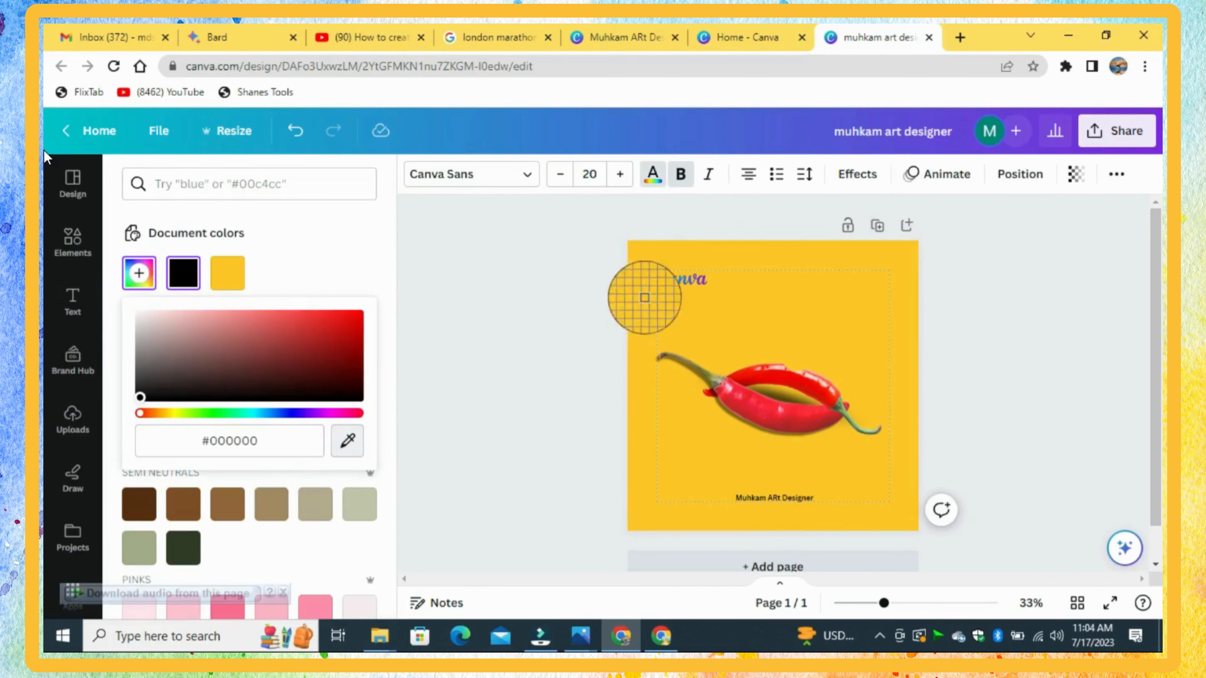
click(688, 278)
click(139, 273)
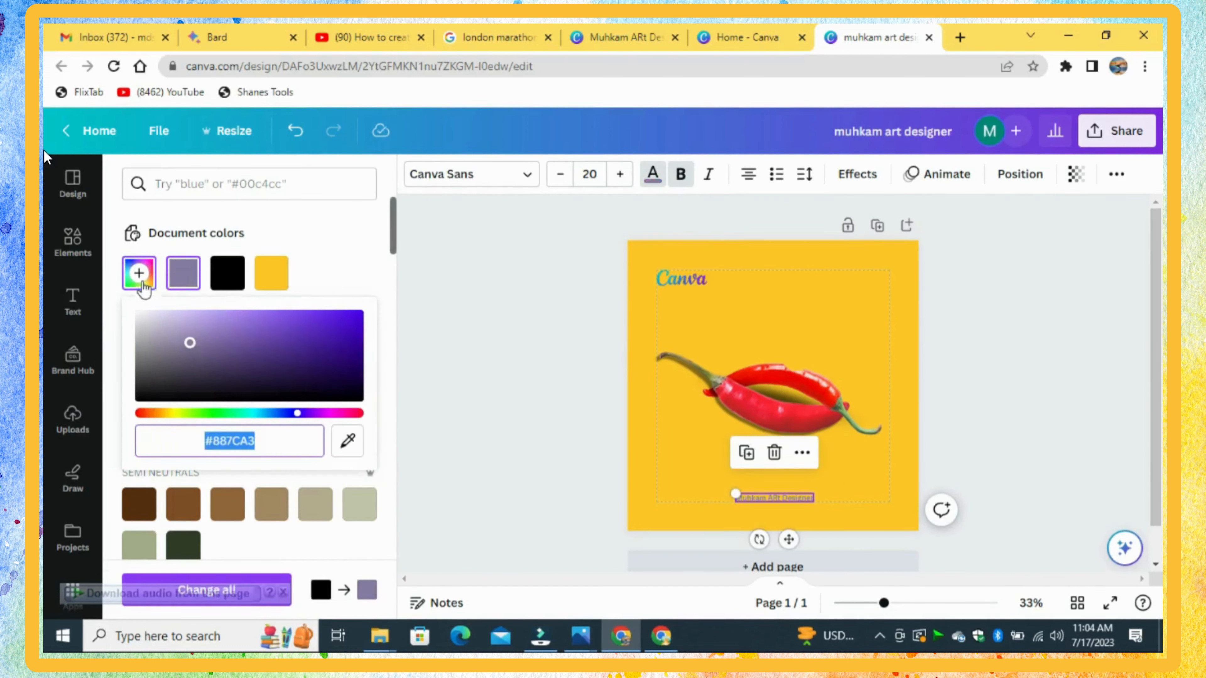
drag(190, 349, 247, 347)
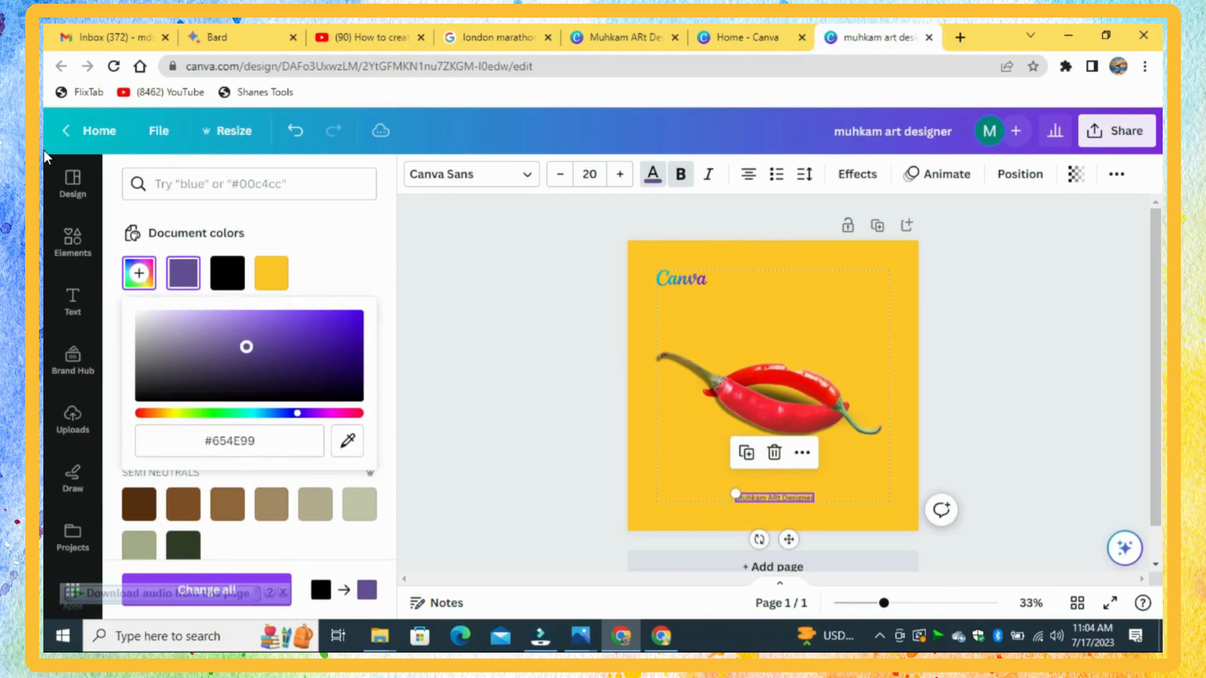
Step: Set the subheading's letter spacing to 724 and its font to Aileron
click(804, 175)
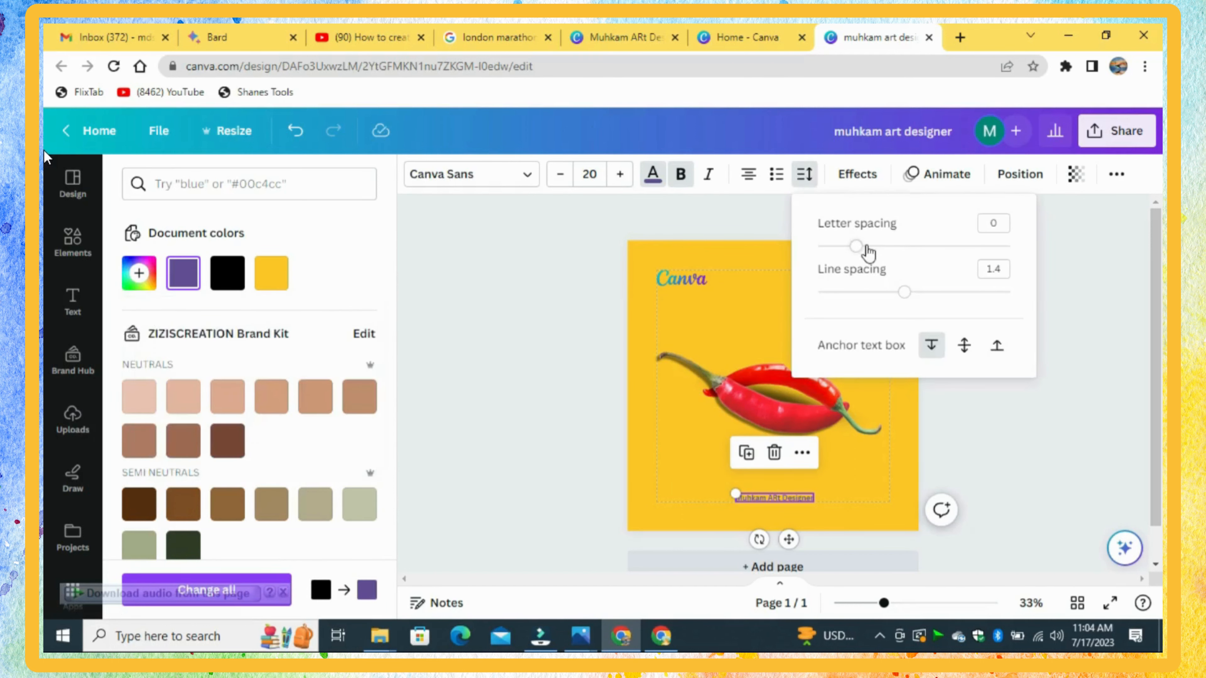
drag(866, 247, 995, 261)
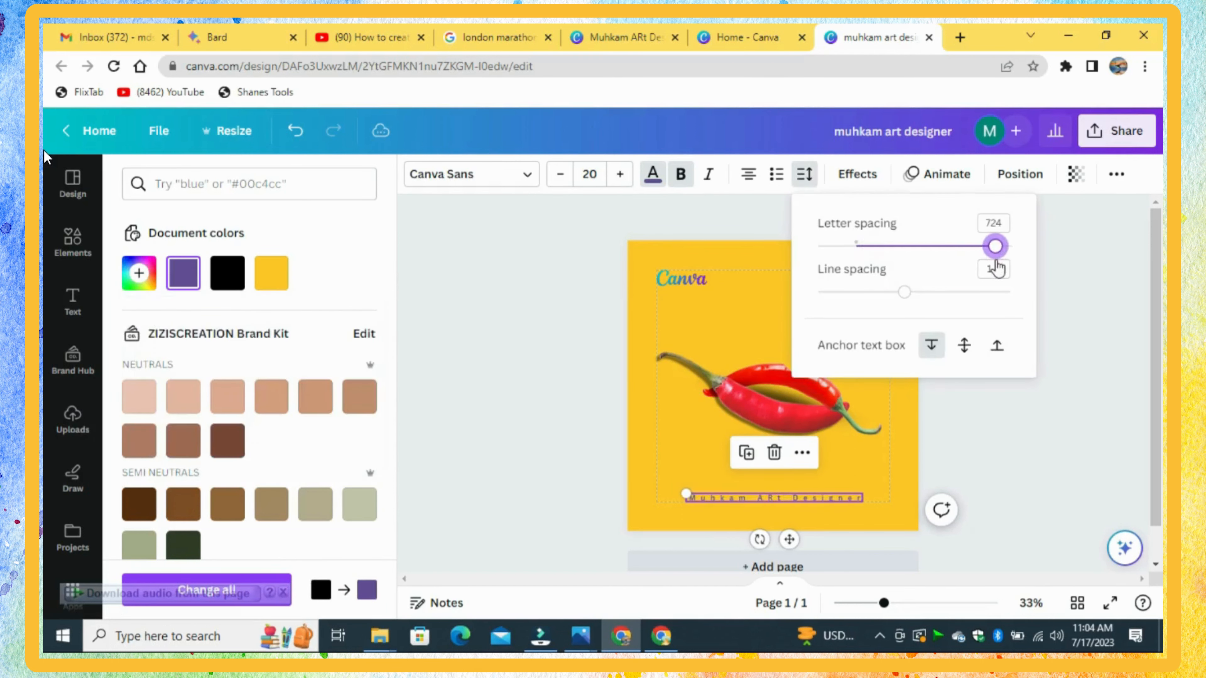
click(527, 175)
click(222, 428)
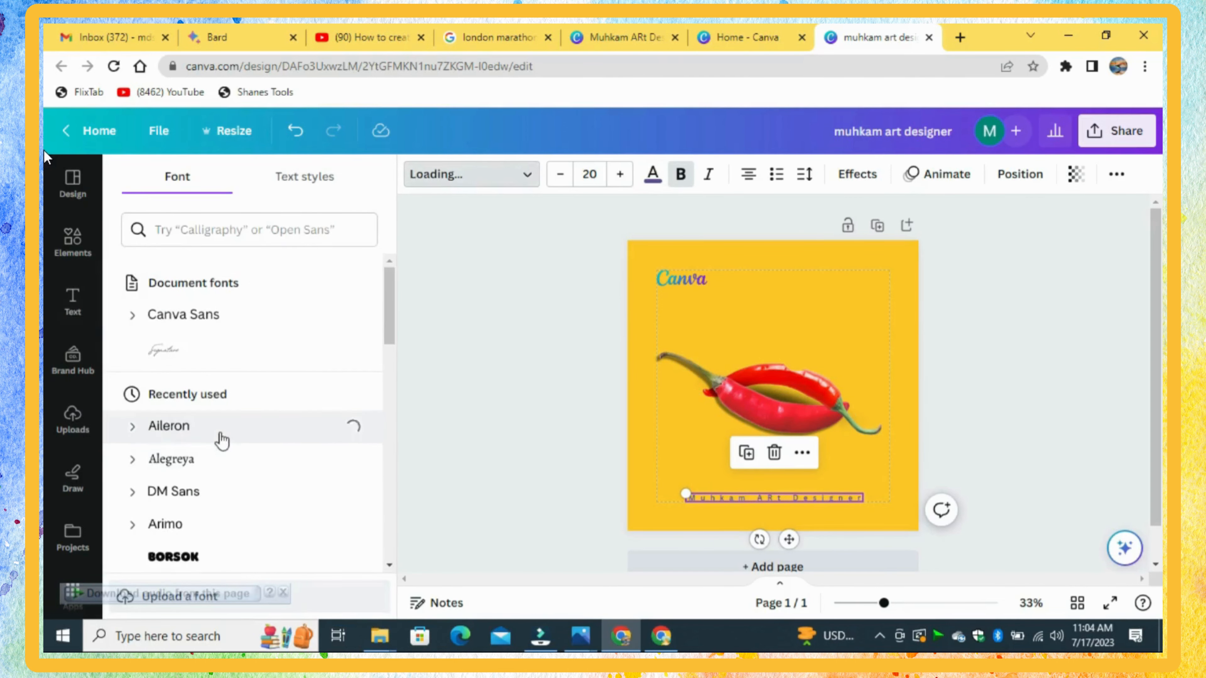
click(1028, 368)
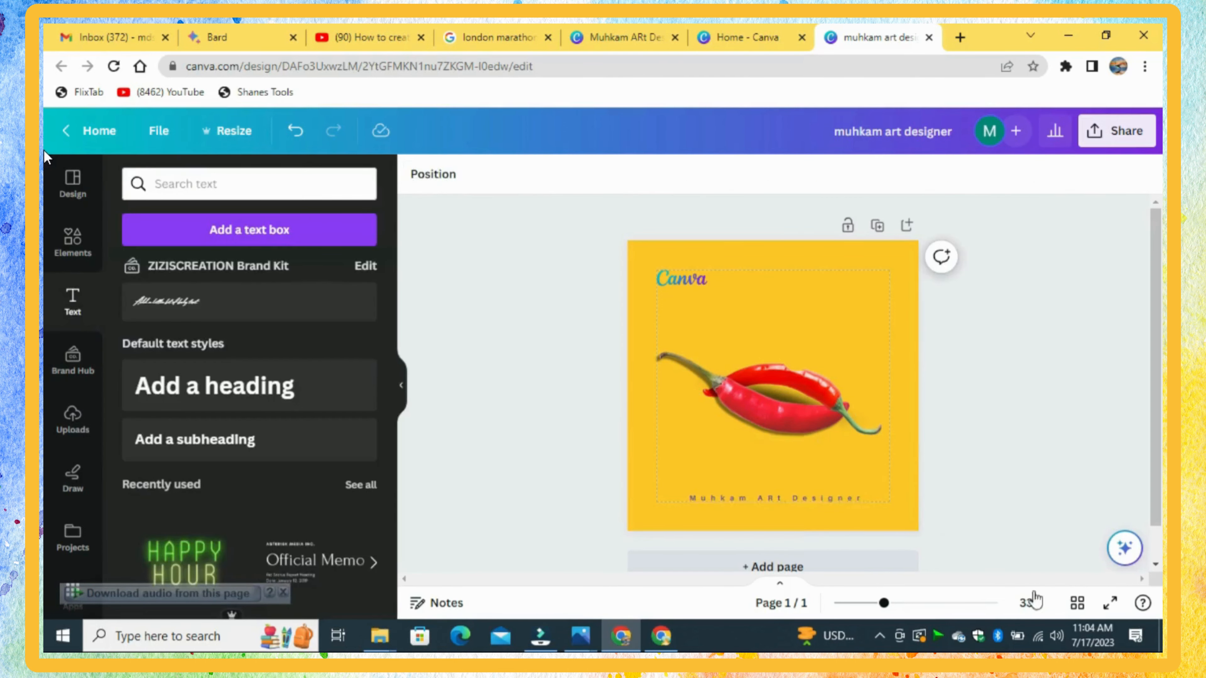
Step: View the finished design in full screen
click(1109, 602)
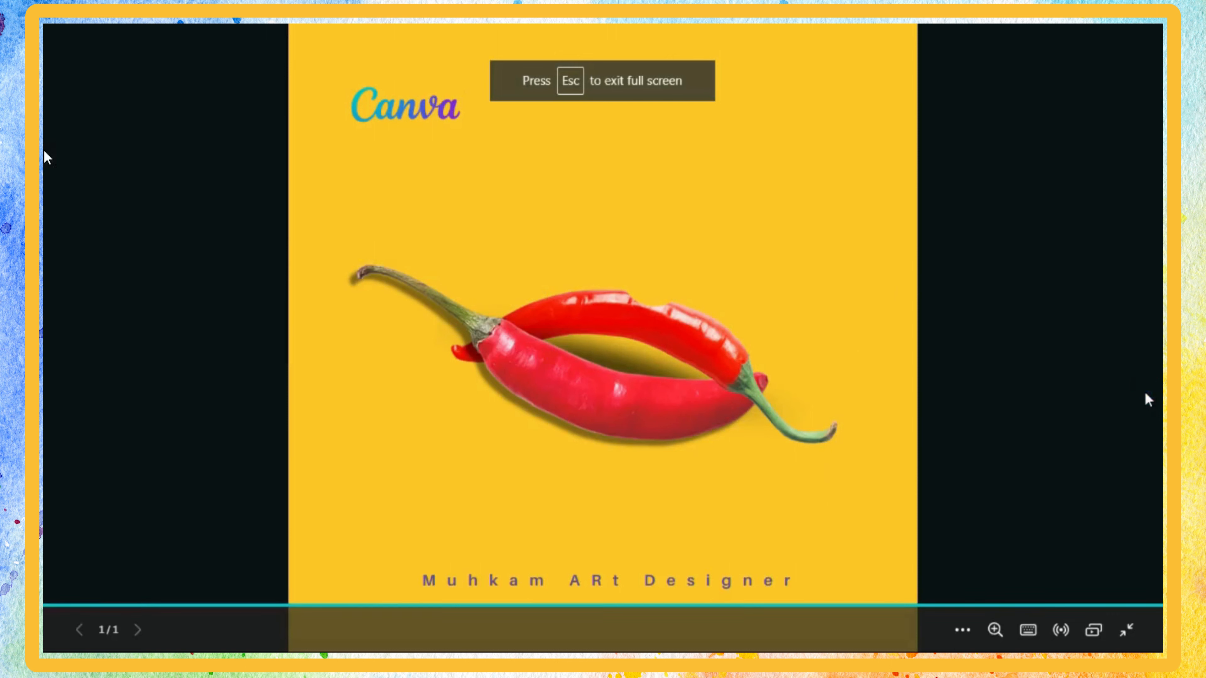